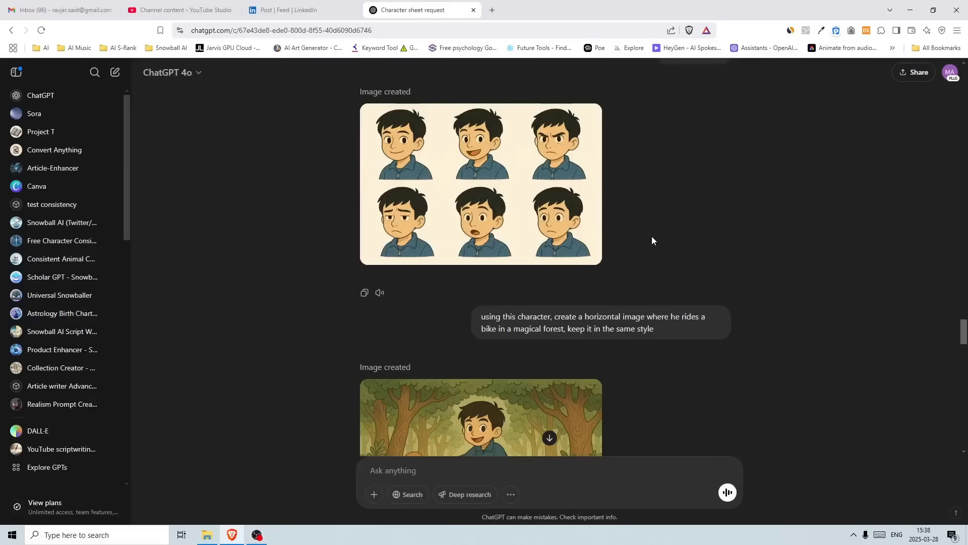
Step: Scroll through the chat and briefly view the black-haired expression sheet full size
scroll(692, 195, "up", 10)
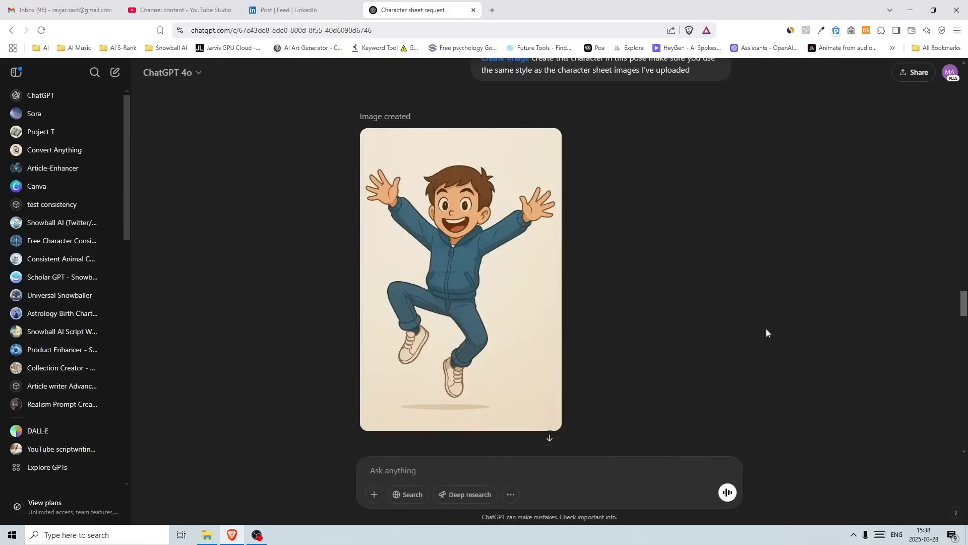
left_click_drag(964, 303, 965, 80)
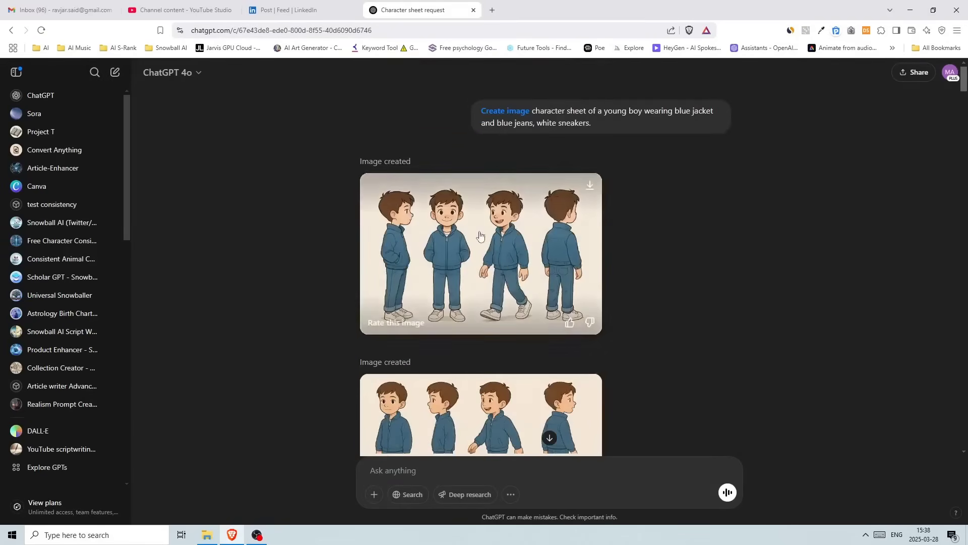
scroll(965, 81, "down", 10)
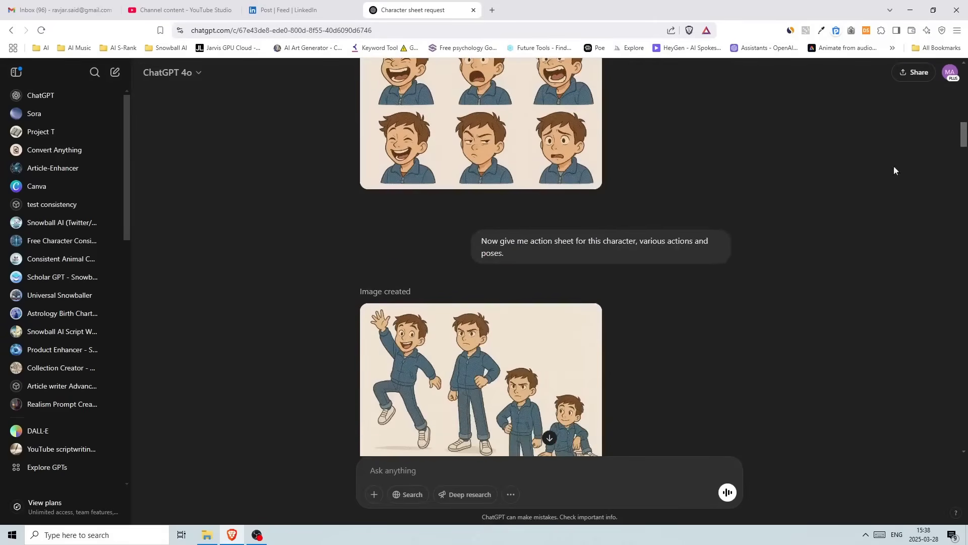
left_click_drag(962, 137, 964, 211)
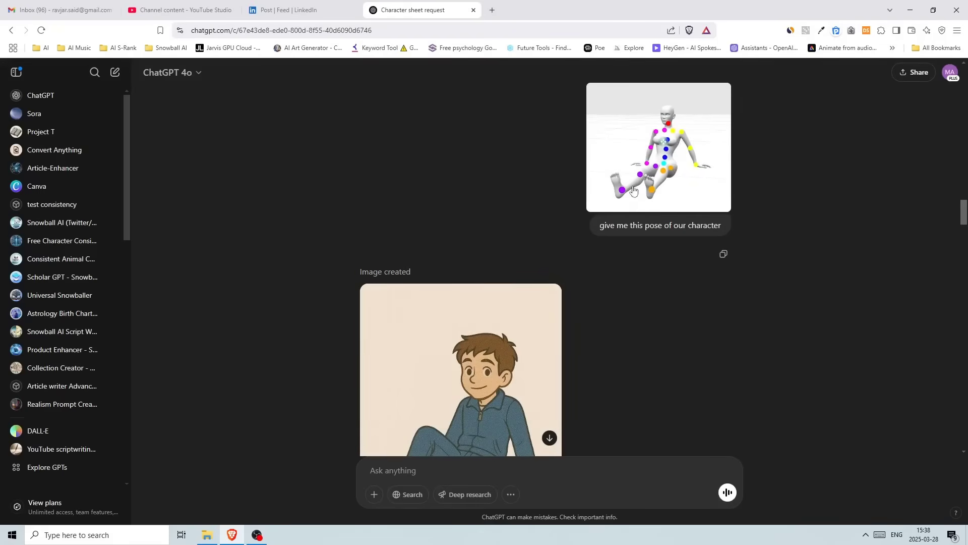
left_click_drag(964, 214, 965, 256)
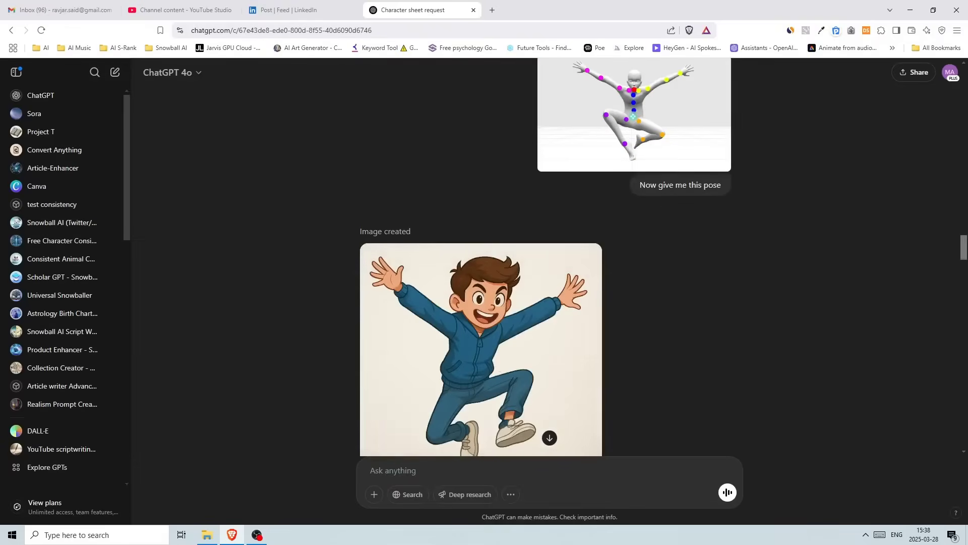
scroll(965, 259, "down", 5)
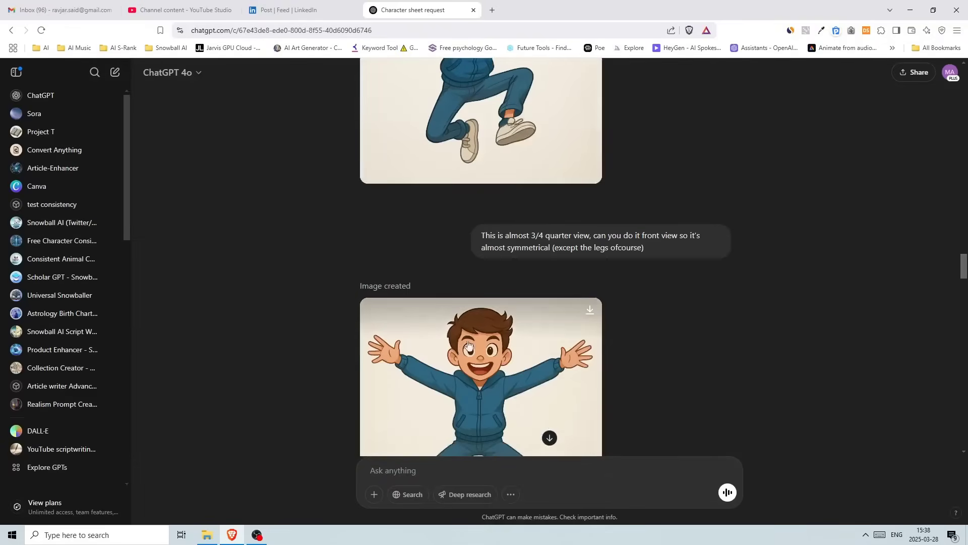
scroll(965, 263, "up", 1)
left_click_drag(965, 265, 965, 327)
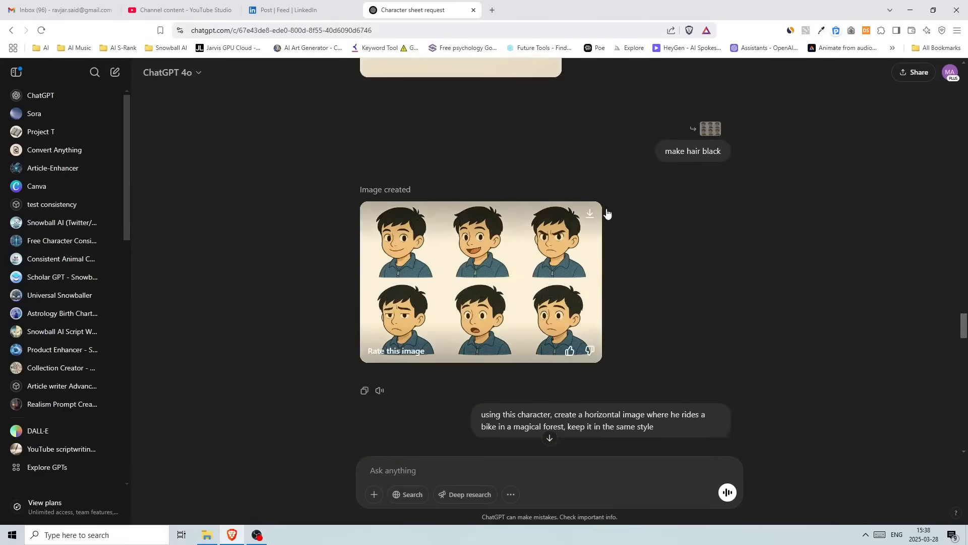
left_click(451, 242)
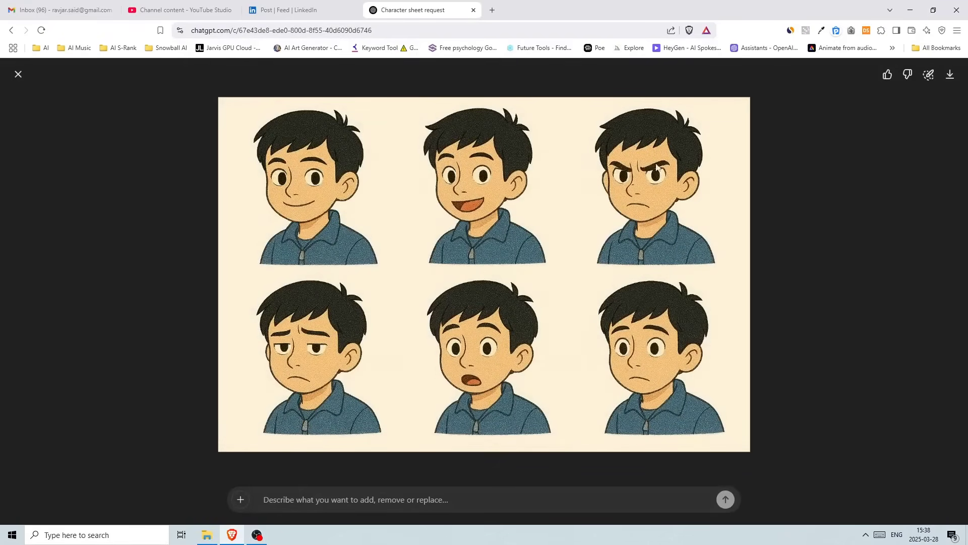
left_click(18, 74)
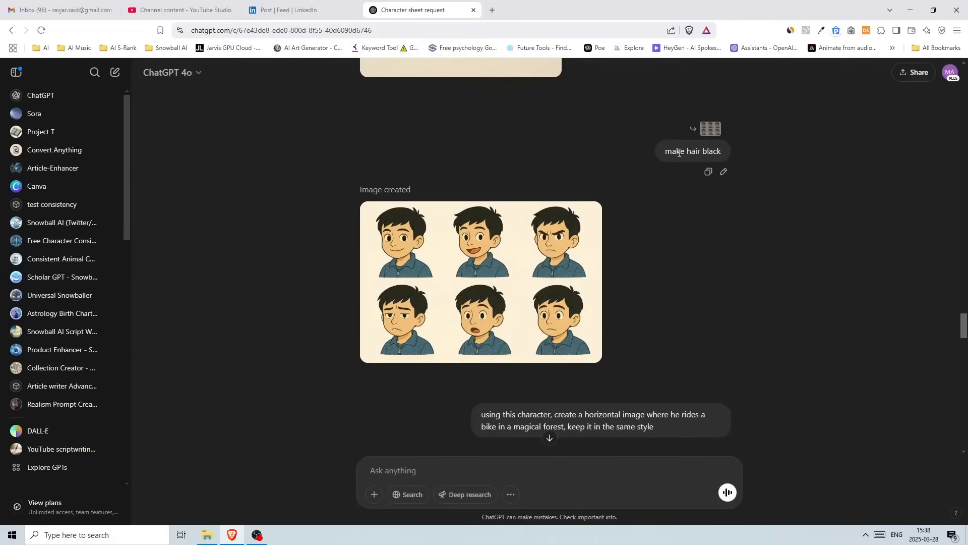
Step: Look over the model list and the extra tools menu without changing anything
scroll(676, 320, "down", 4)
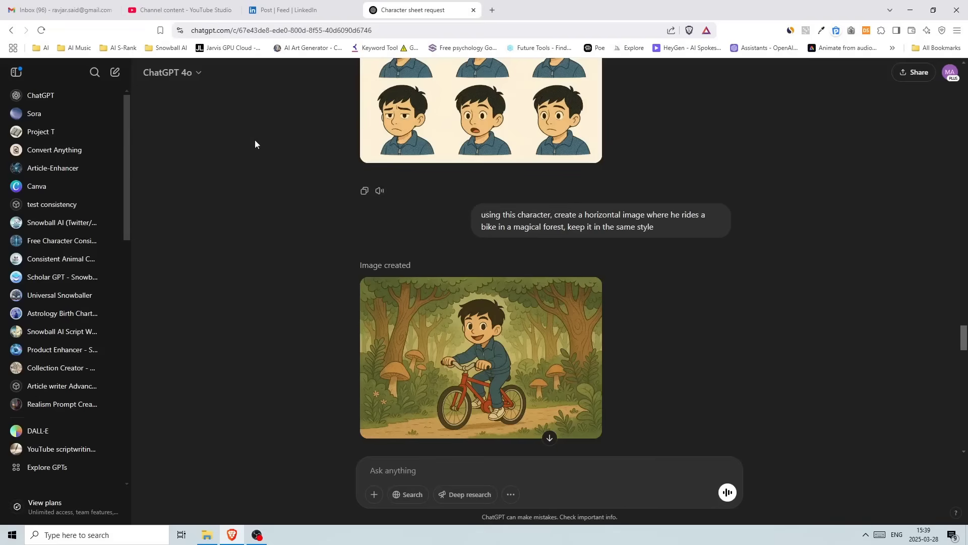
left_click(185, 74)
left_click(349, 178)
left_click(511, 495)
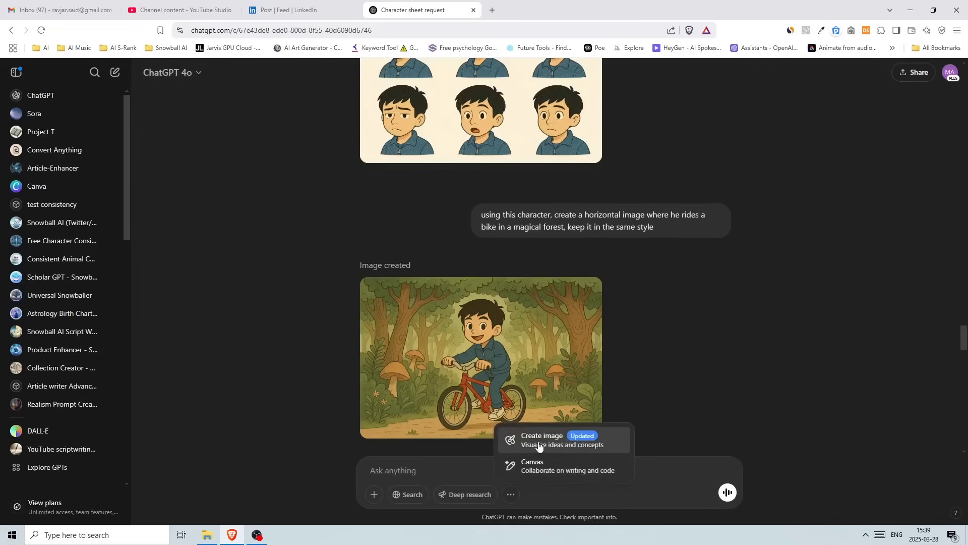
left_click(660, 293)
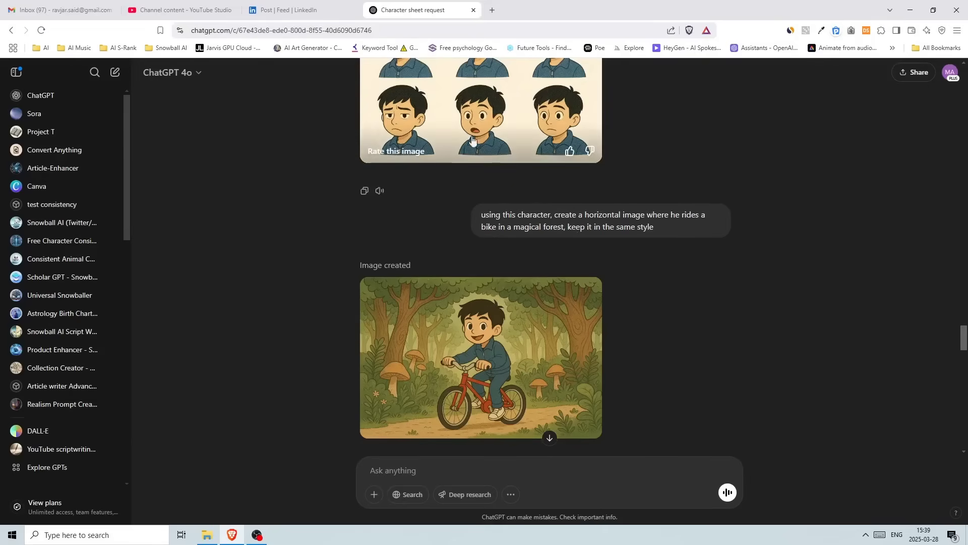
Step: Scroll to the boy-on-red-bike mushroom forest image and enlarge it
scroll(454, 212, "up", 1)
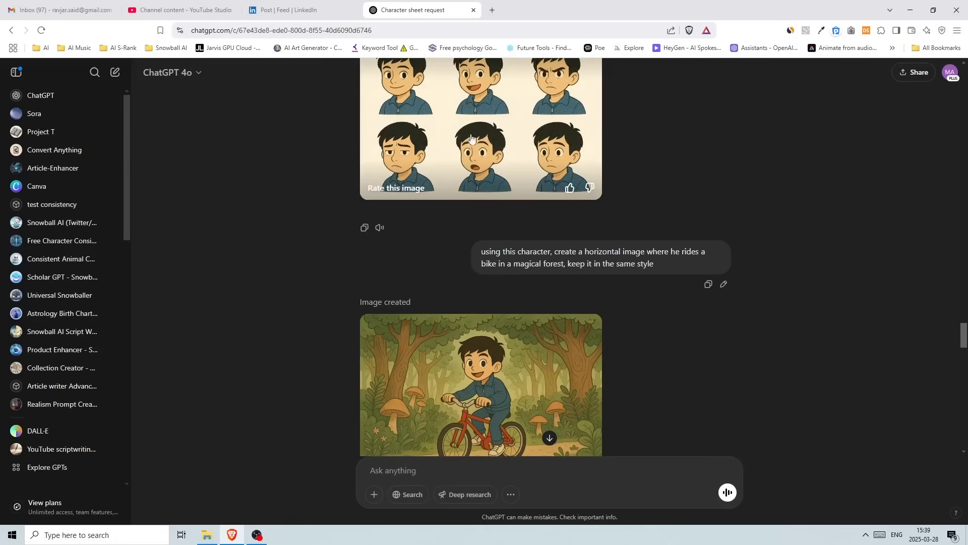
scroll(484, 272, "down", 1)
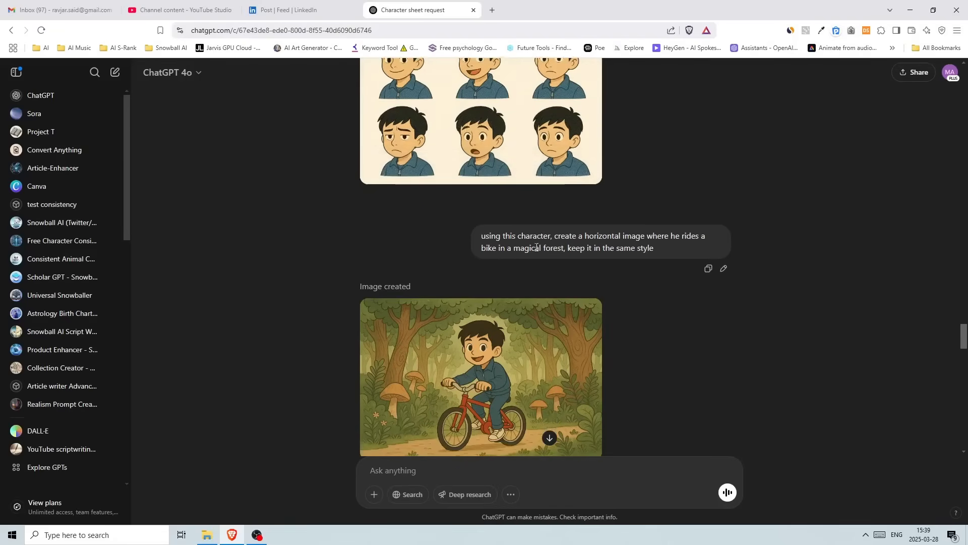
scroll(594, 242, "down", 1)
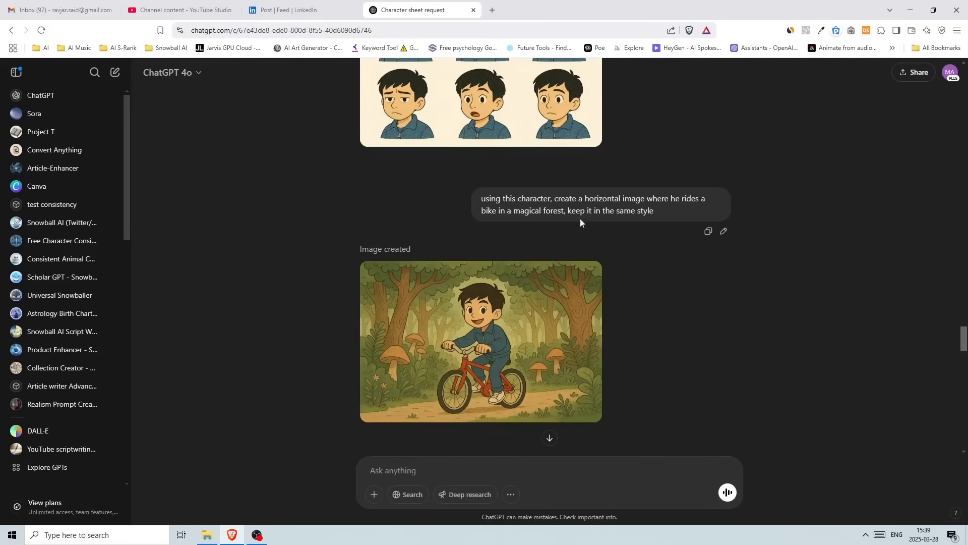
scroll(662, 225, "down", 2)
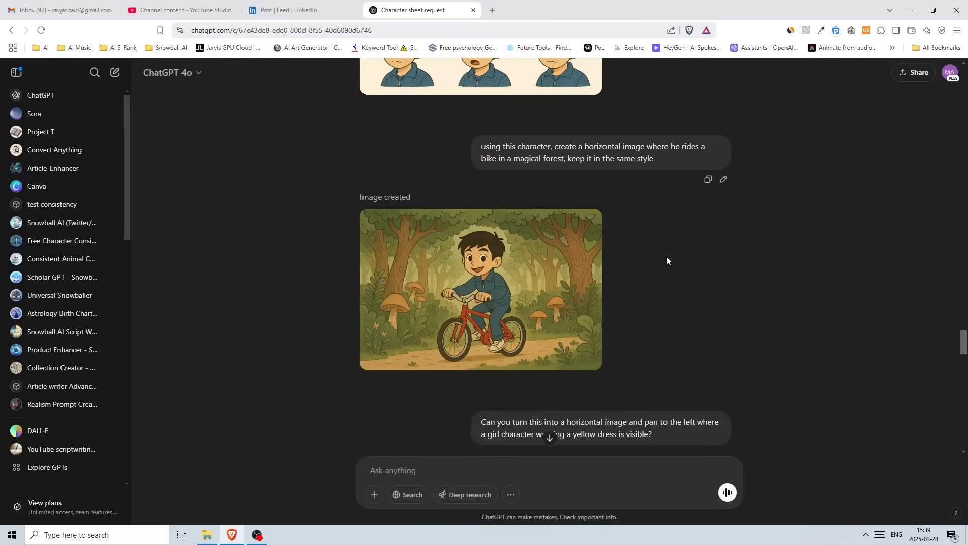
left_click(490, 262)
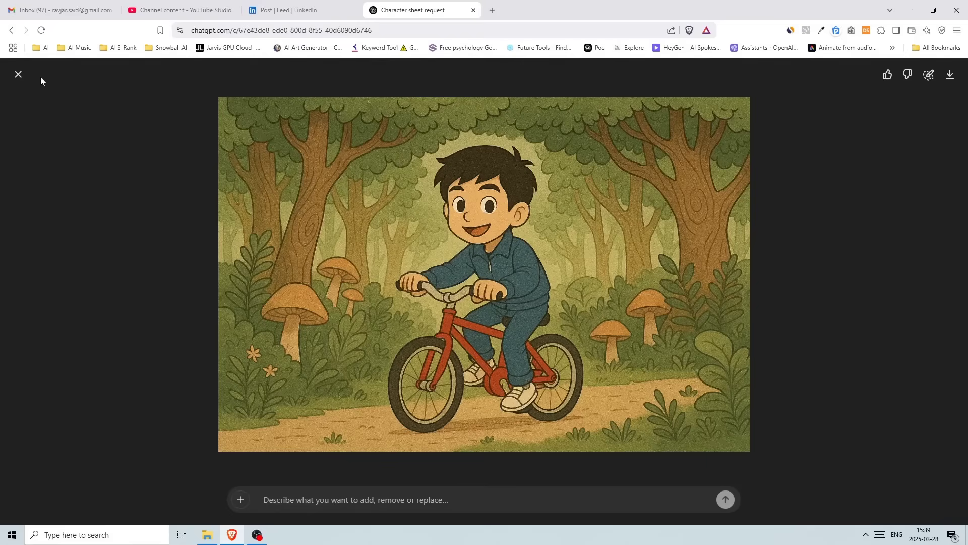
Step: Close the bike image, then view the girl-and-boy and boy-on-bike images in turn
left_click(19, 74)
scroll(699, 232, "down", 2)
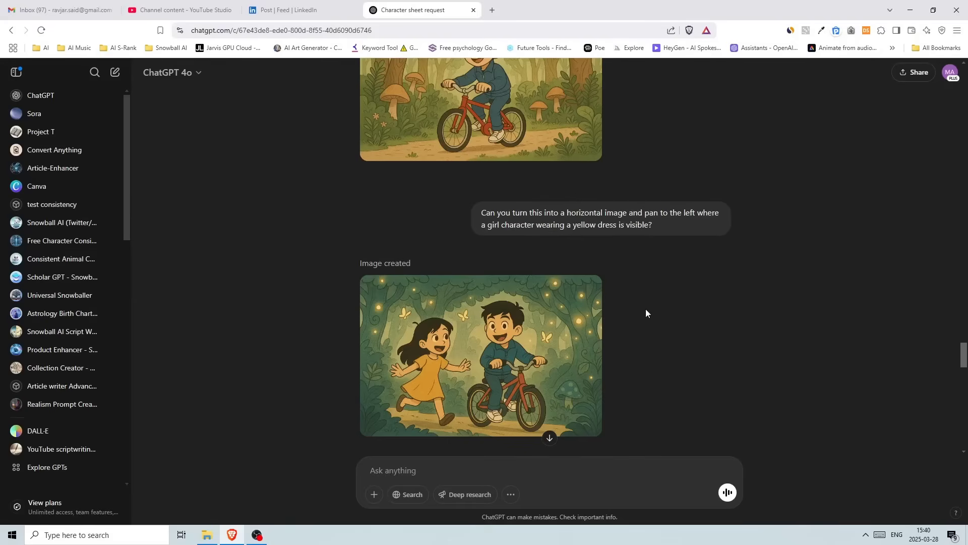
scroll(646, 309, "down", 1)
left_click(473, 270)
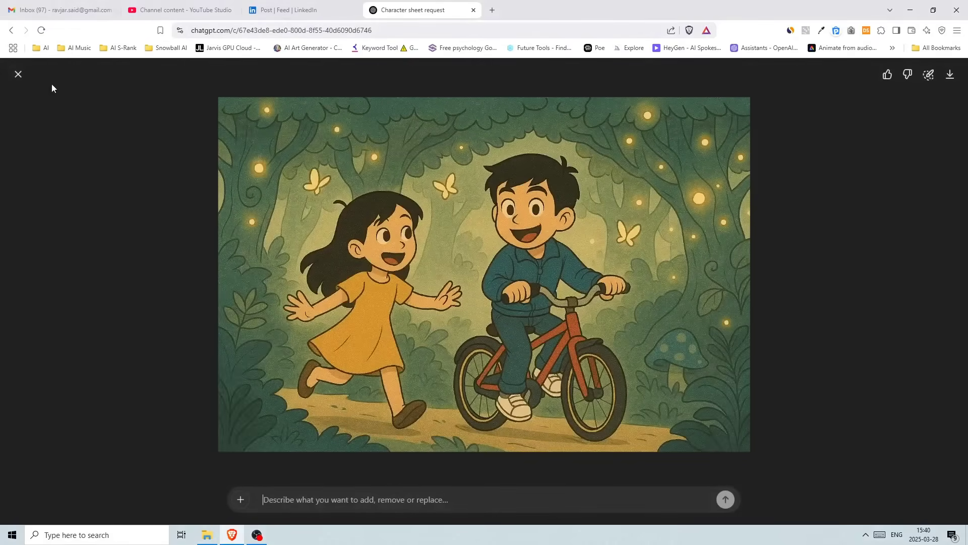
left_click(19, 74)
scroll(652, 255, "up", 3)
left_click(544, 180)
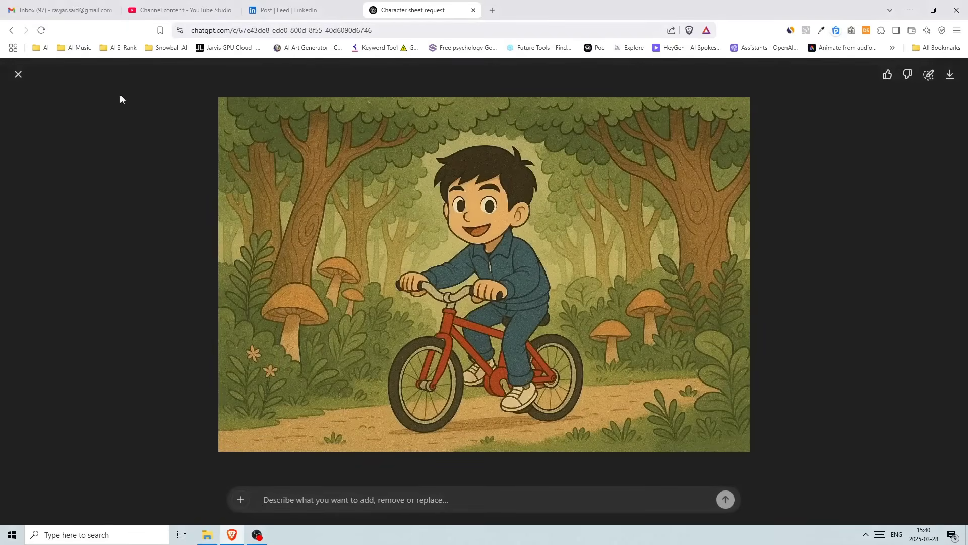
left_click(19, 75)
Step: Reopen the girl-and-boy and boy-on-bike images once more to compare them
scroll(493, 319, "down", 2)
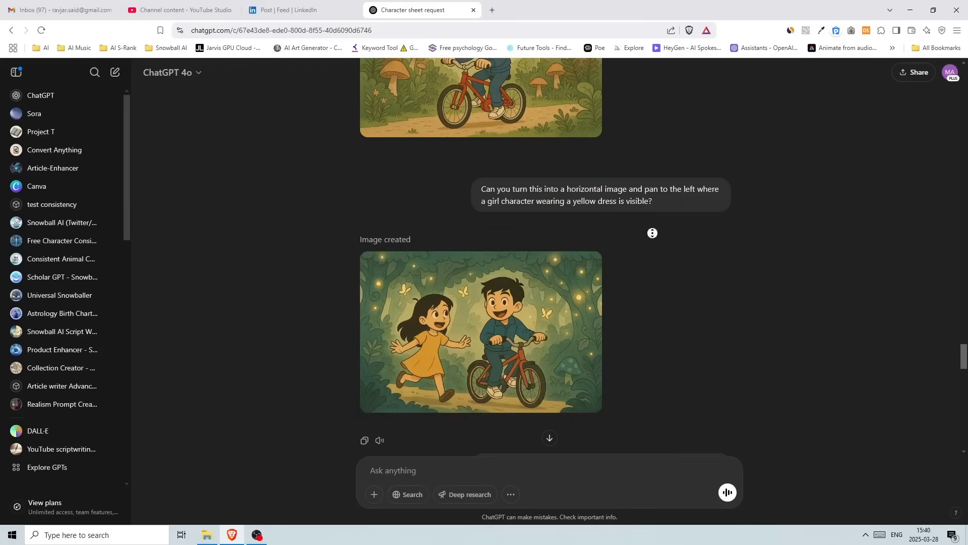
scroll(646, 329, "down", 1)
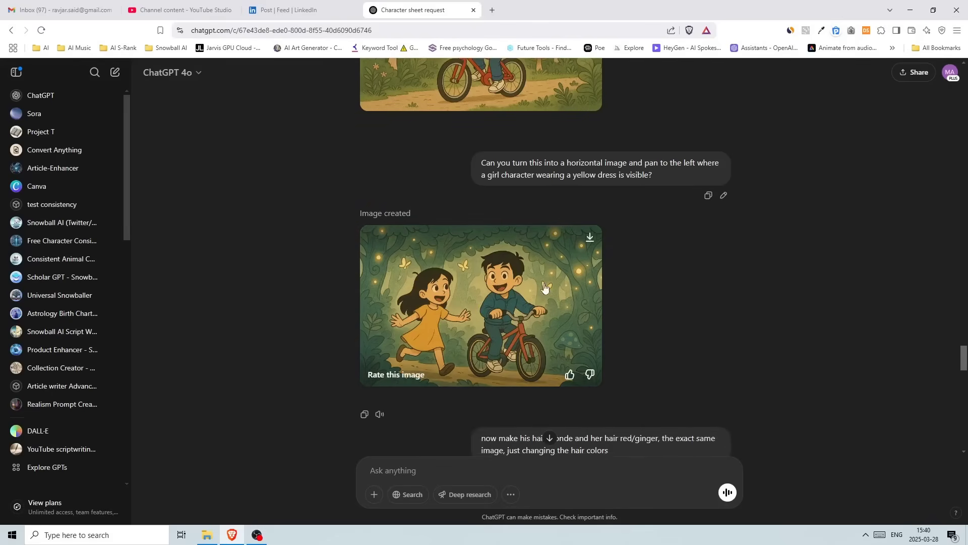
left_click(491, 330)
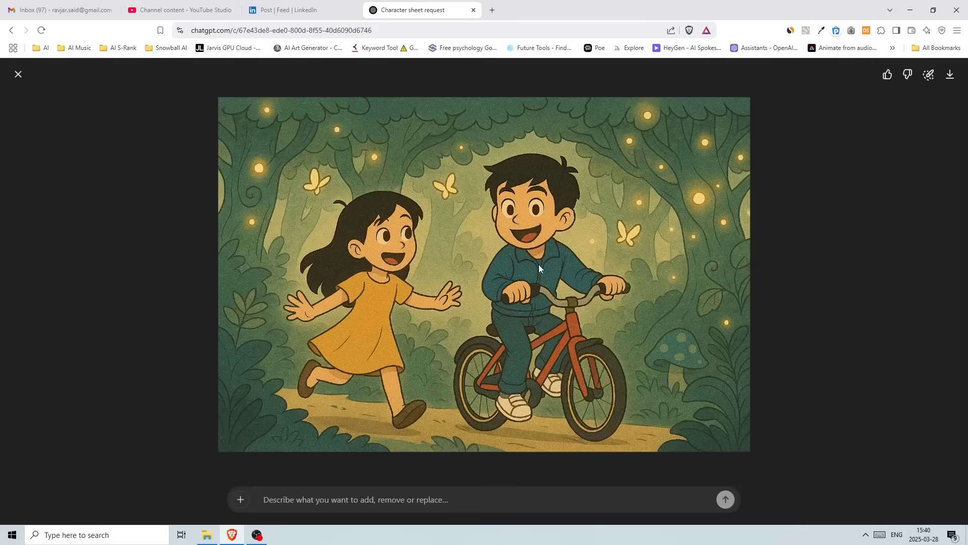
left_click(18, 74)
scroll(454, 182, "up", 2)
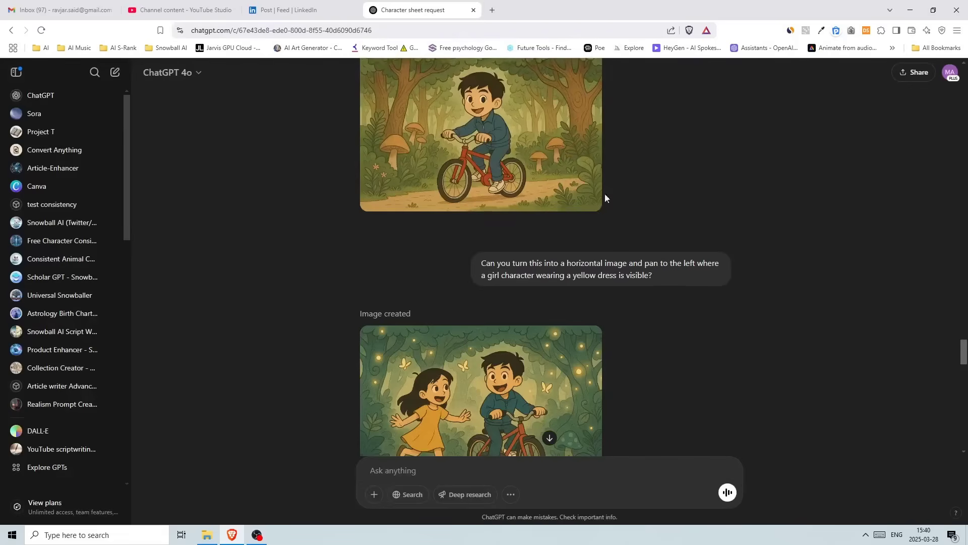
left_click(518, 152)
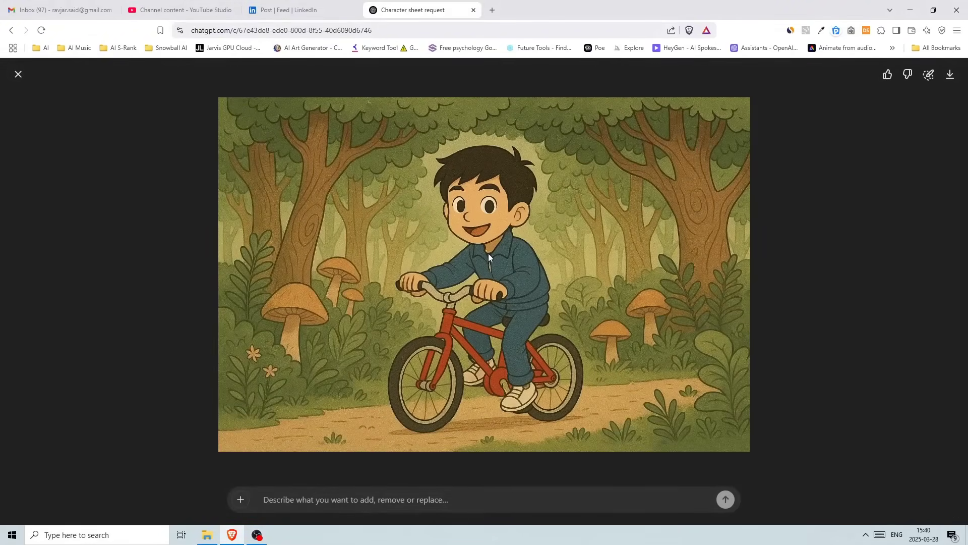
left_click(18, 74)
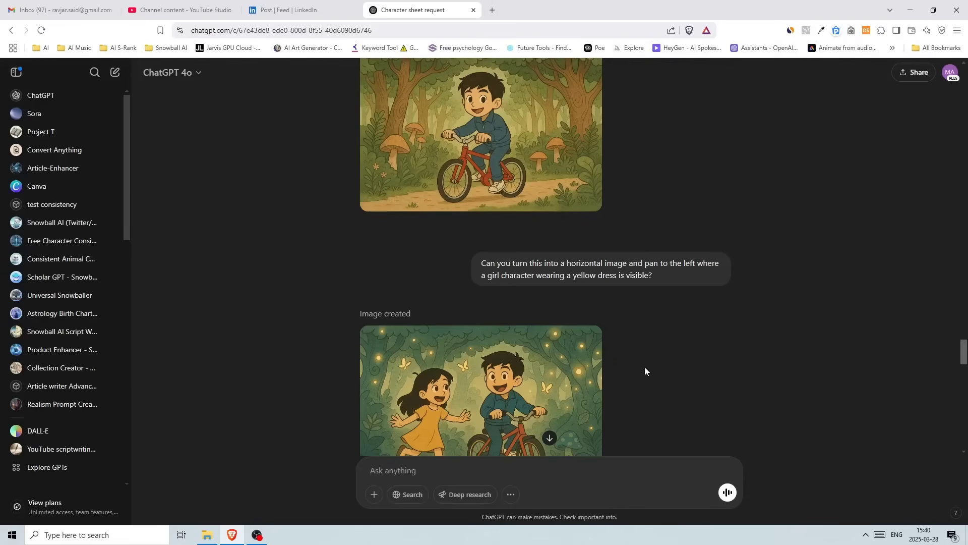
scroll(648, 241, "up", 1)
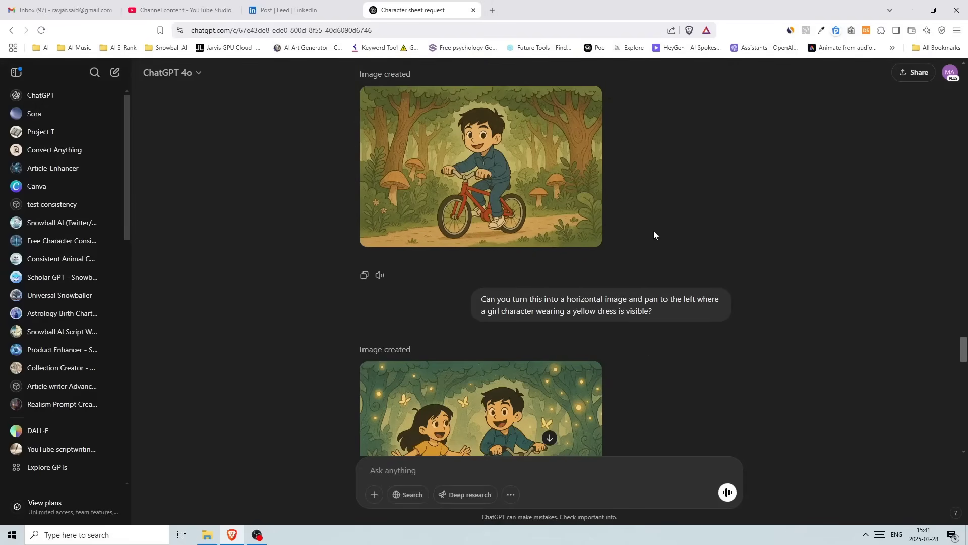
scroll(653, 237, "down", 3)
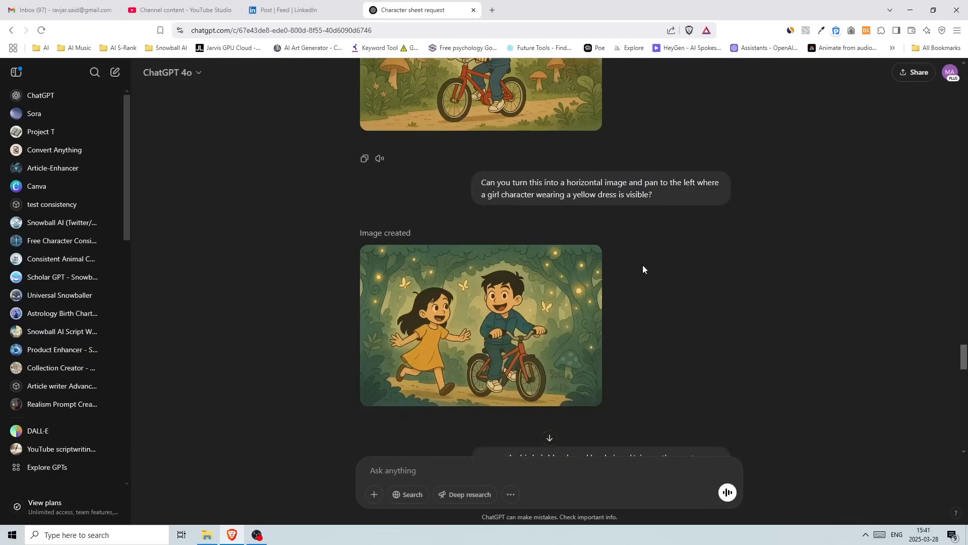
scroll(651, 252, "down", 3)
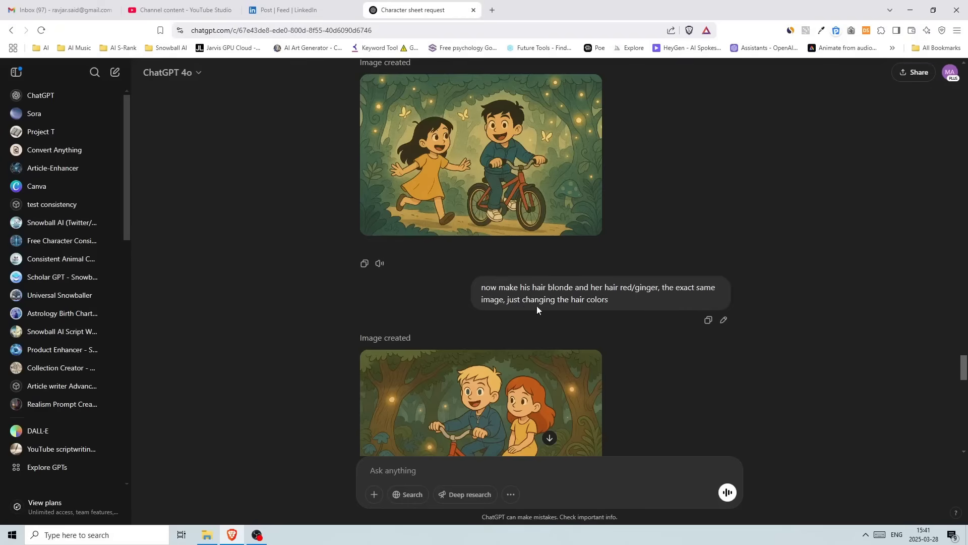
scroll(651, 220, "down", 1)
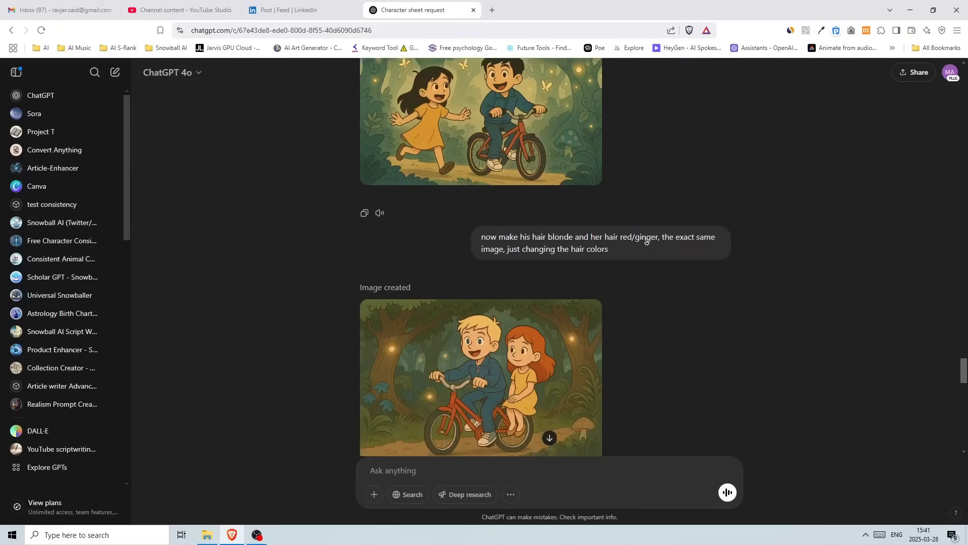
scroll(517, 309, "up", 5)
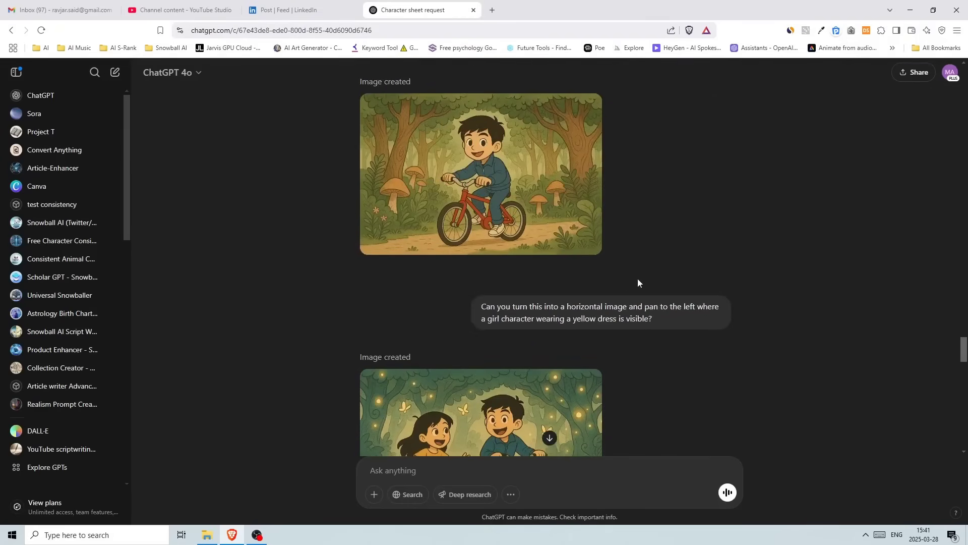
scroll(633, 237, "down", 6)
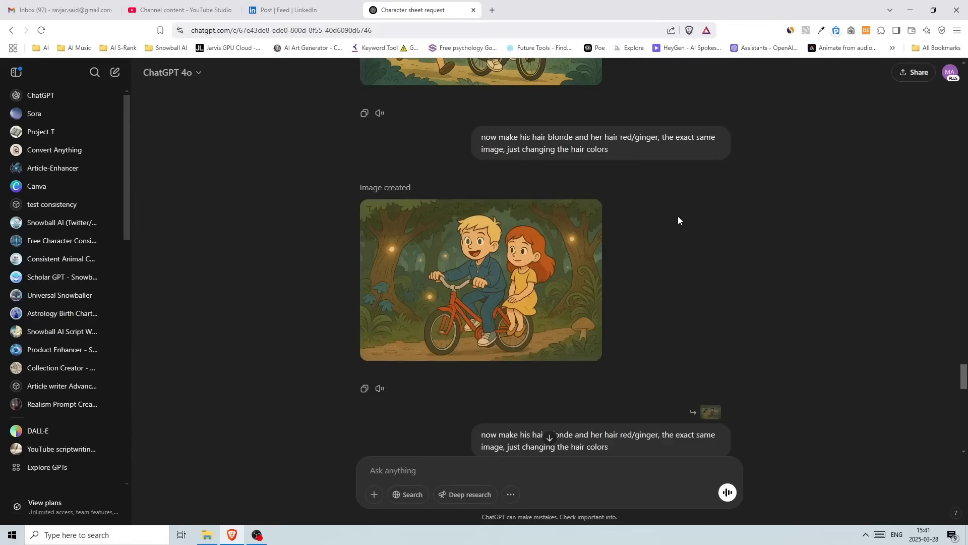
scroll(666, 348, "up", 4)
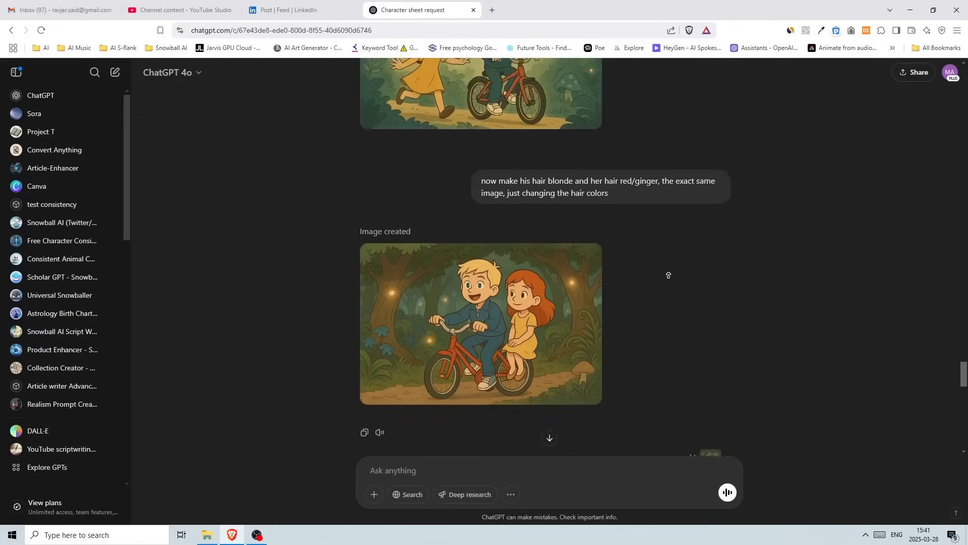
scroll(667, 348, "down", 1)
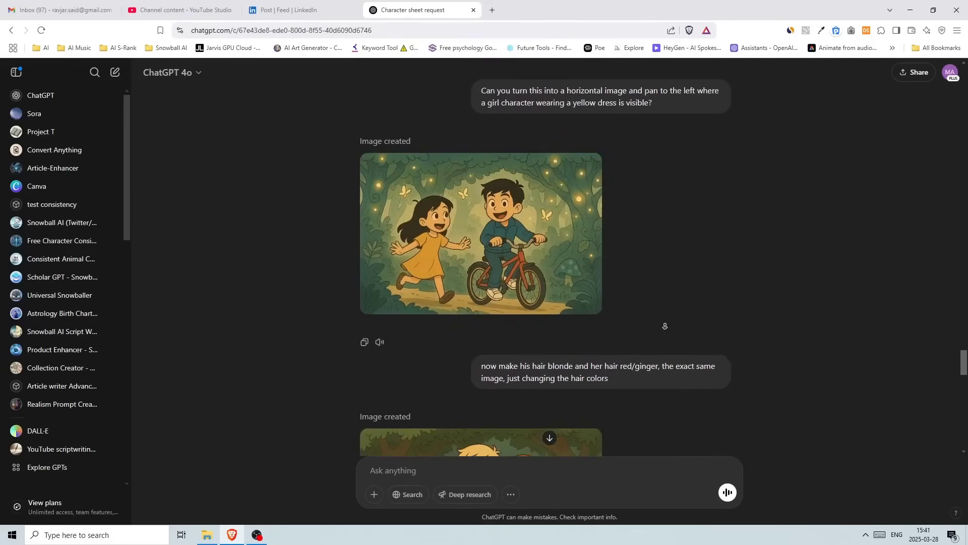
scroll(669, 356, "down", 3)
scroll(669, 356, "down", 6)
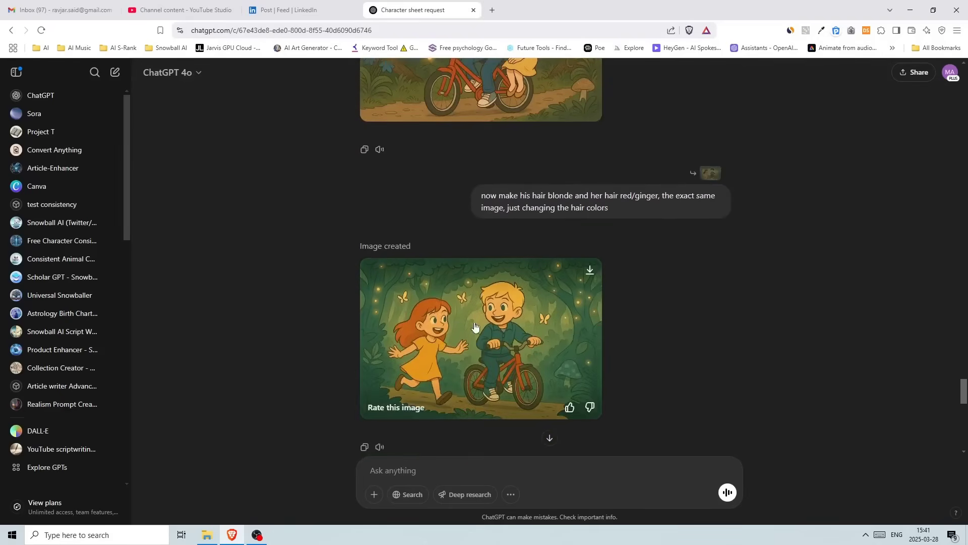
scroll(627, 298, "up", 3)
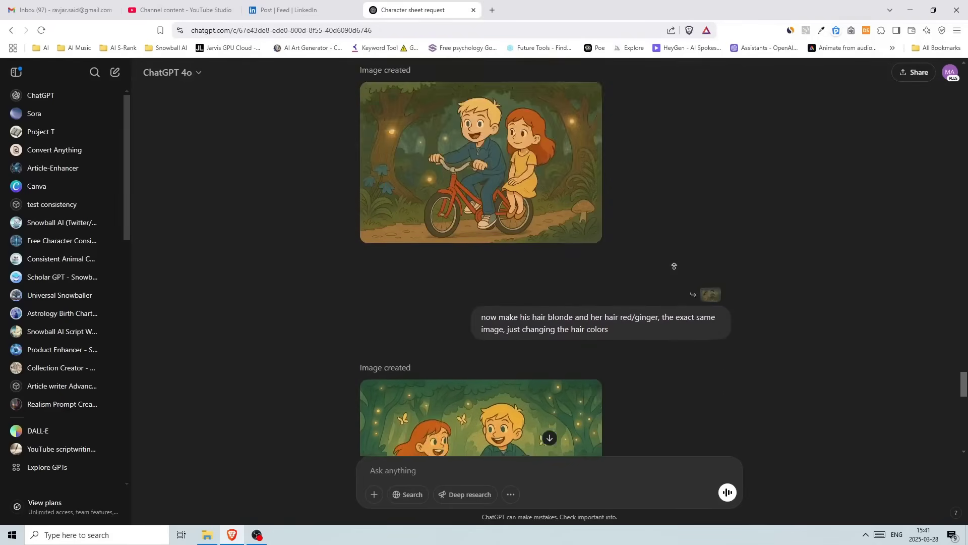
scroll(655, 328, "down", 7)
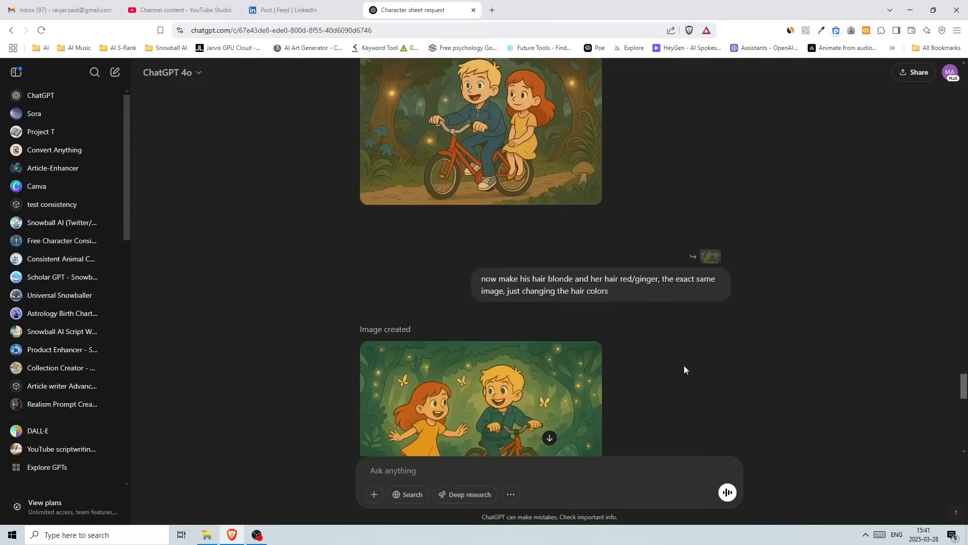
scroll(675, 383, "up", 4)
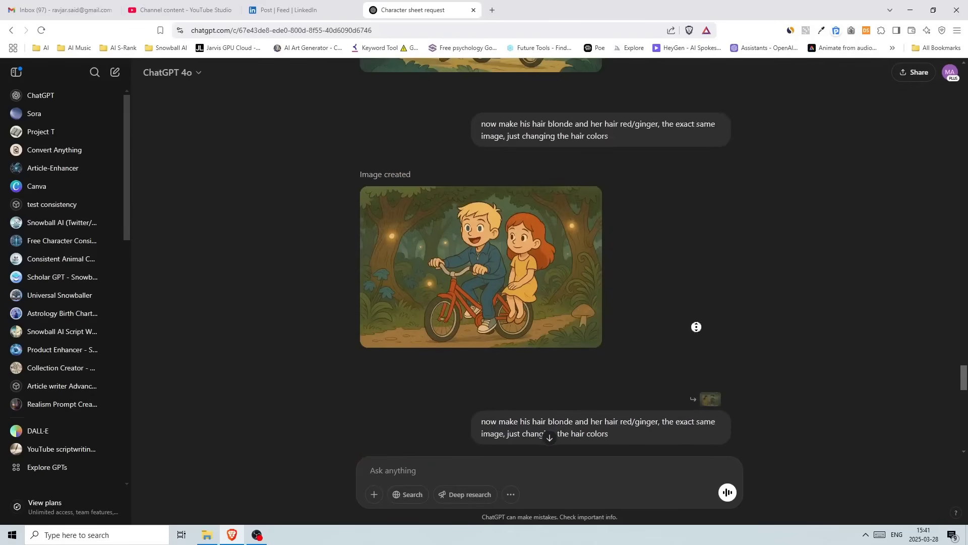
scroll(668, 313, "up", 2)
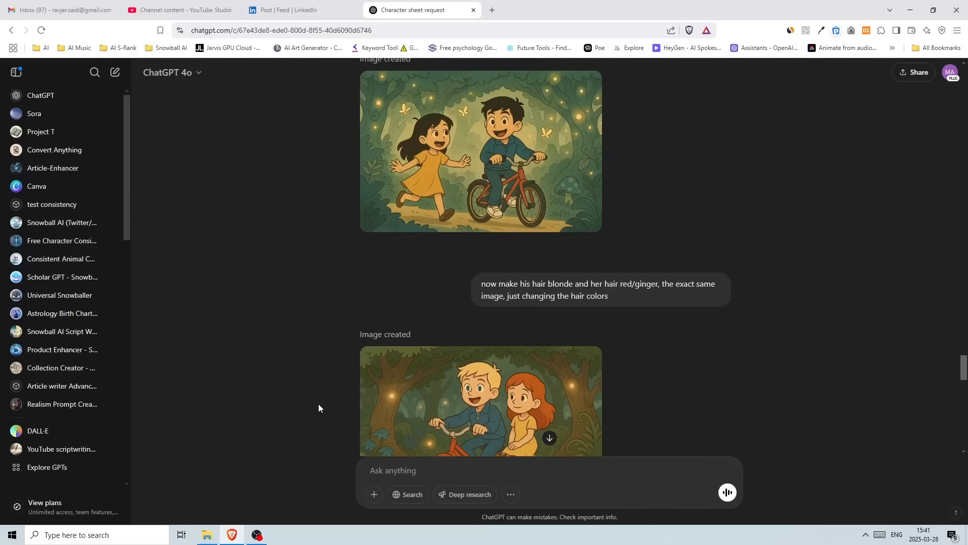
scroll(656, 303, "up", 1)
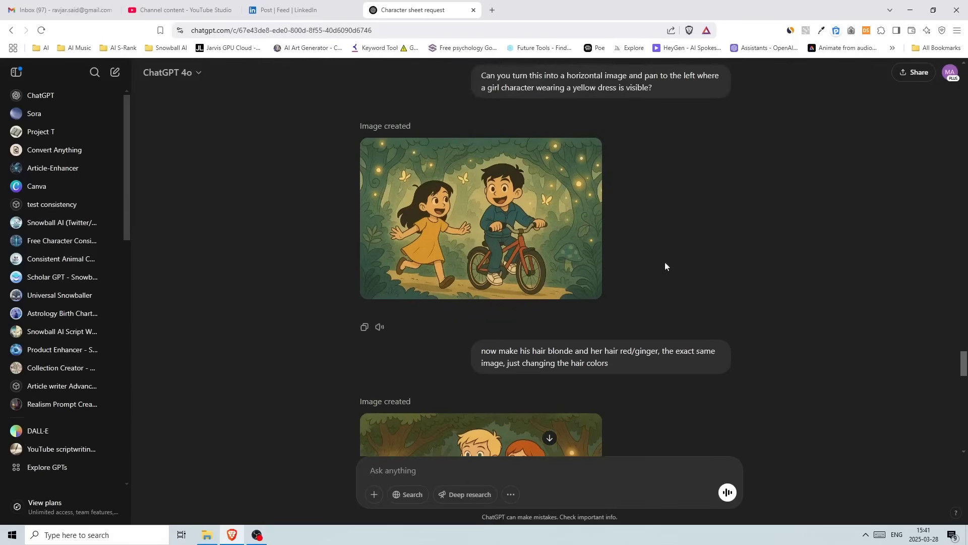
Step: Open the horizontal bike image, mark the girl's head with Select, then undo the marking
left_click(503, 173)
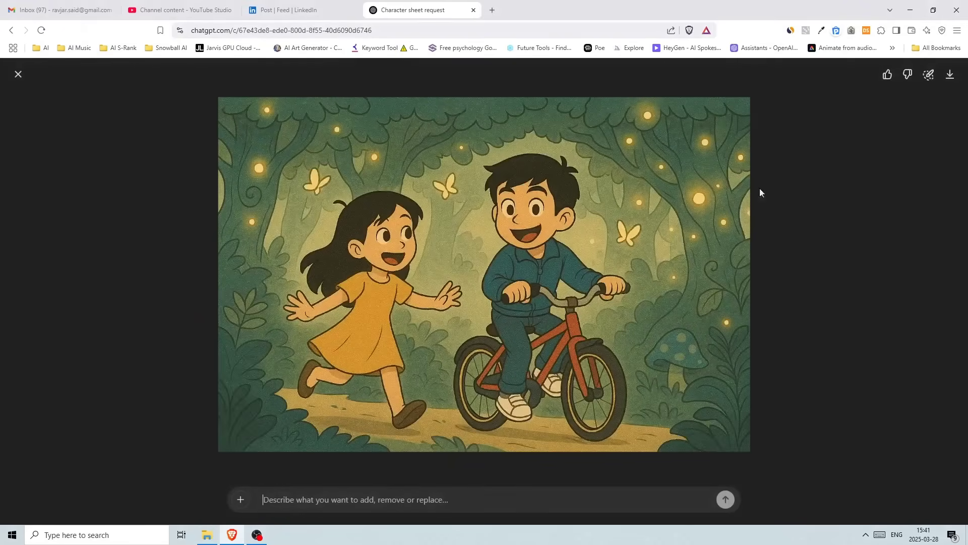
left_click(923, 80)
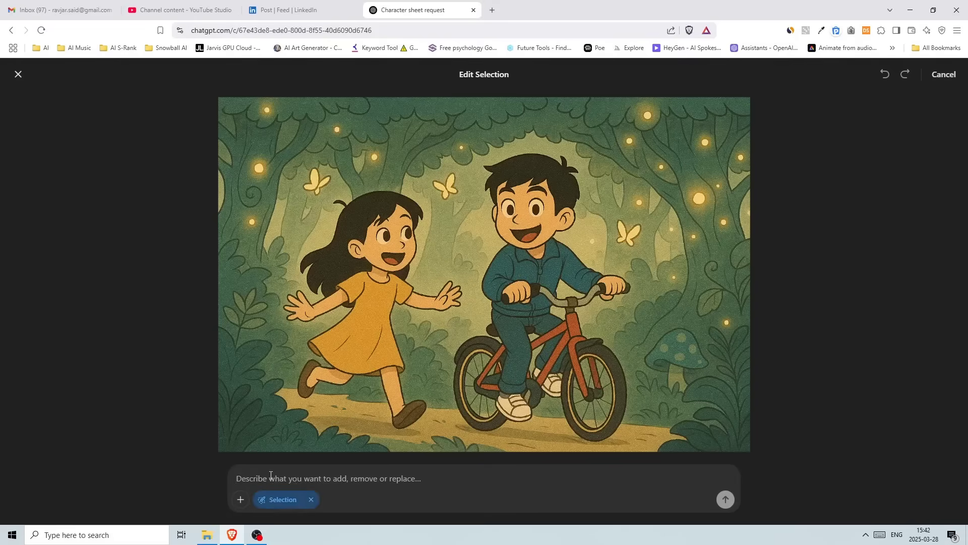
mouse_move(402, 199)
left_mouse_down()
mouse_move(407, 211)
mouse_move(325, 264)
mouse_move(390, 237)
mouse_move(427, 254)
left_mouse_up()
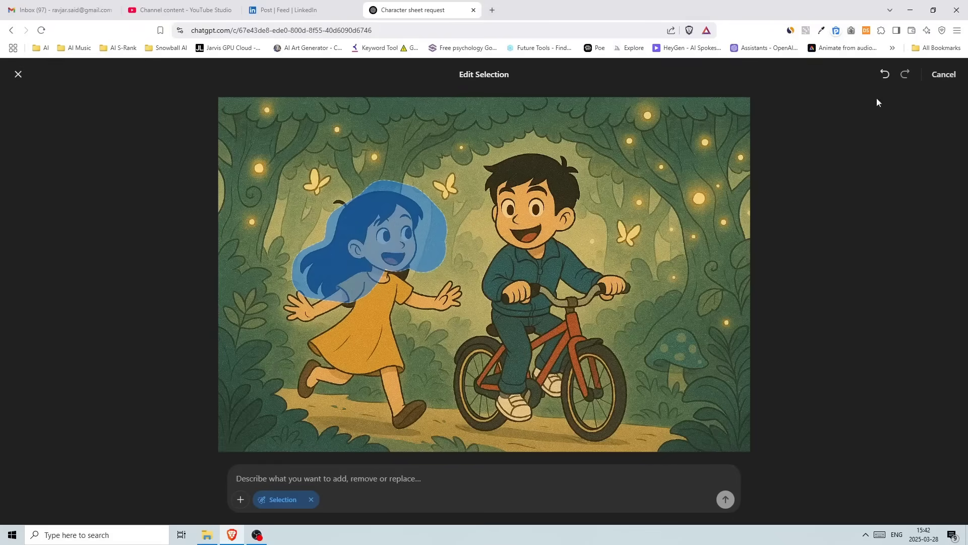
left_click(885, 75)
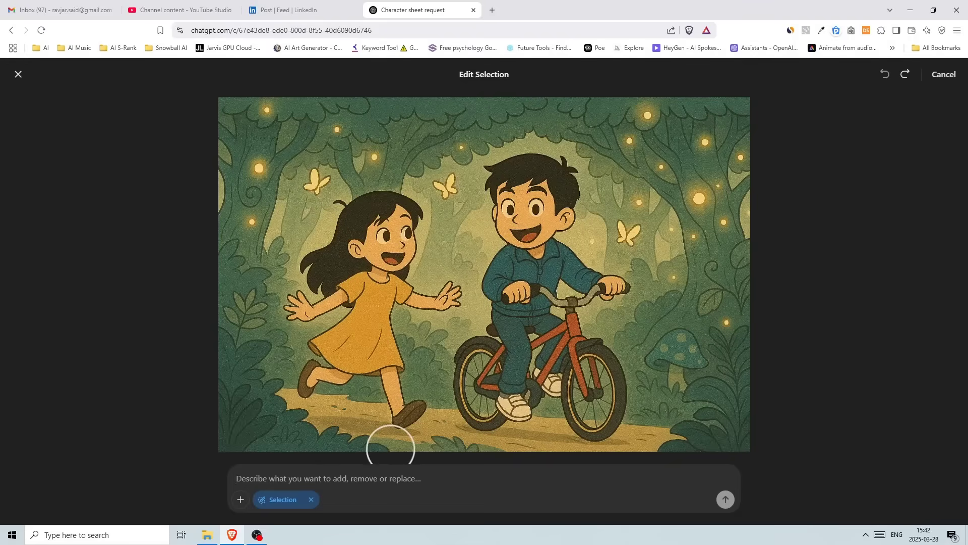
Step: Close the image editor and highlight the hair-colour prompt text in the chat
left_click(18, 74)
scroll(662, 218, "down", 2)
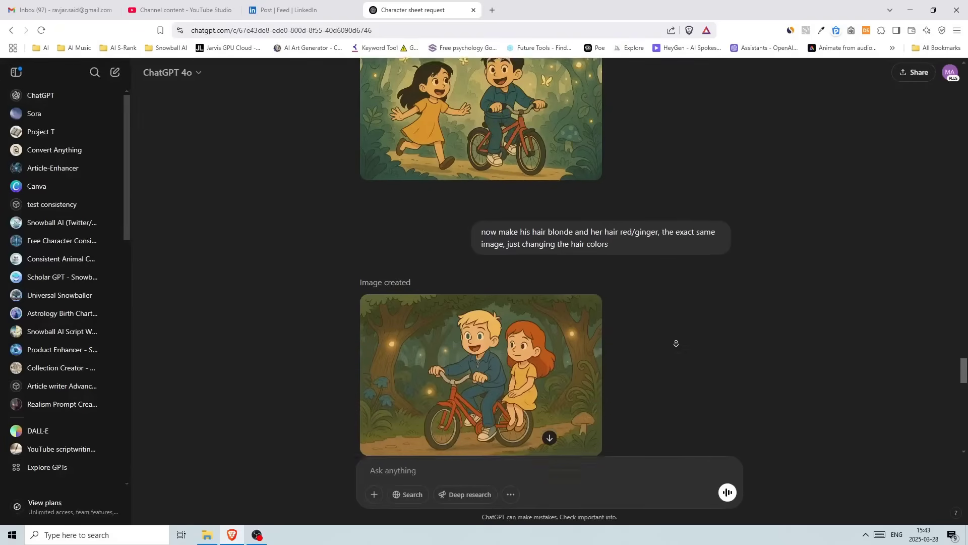
scroll(676, 343, "down", 7)
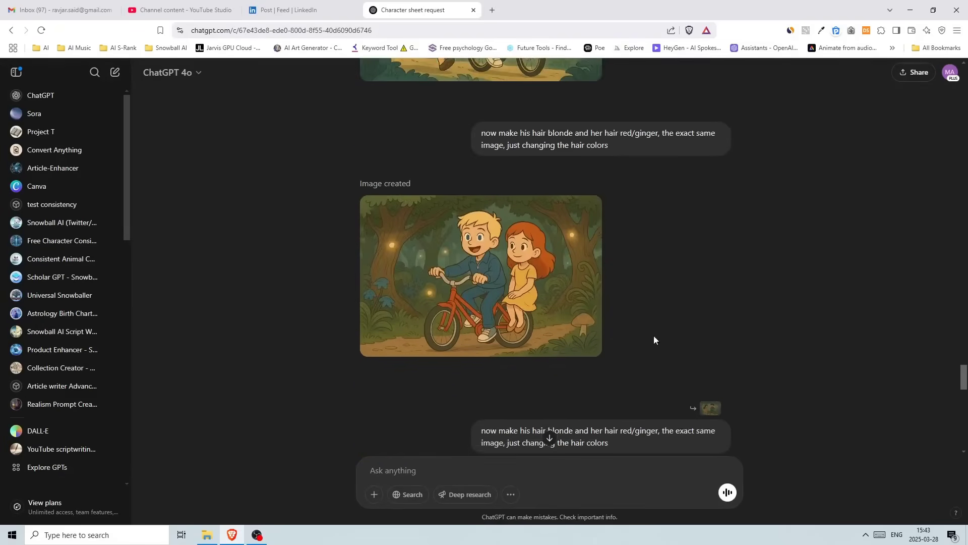
scroll(654, 339, "up", 2)
left_click_drag(482, 202, 596, 217)
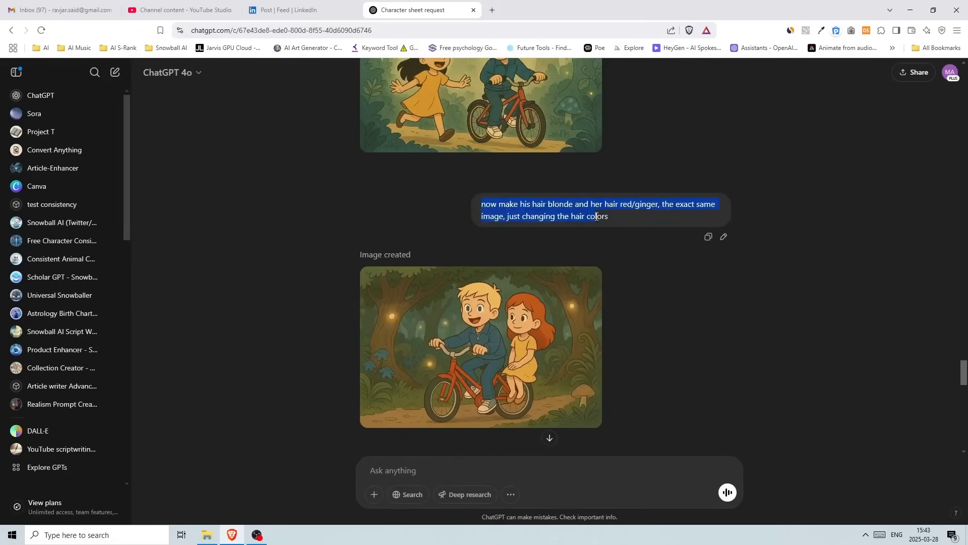
left_click(626, 224)
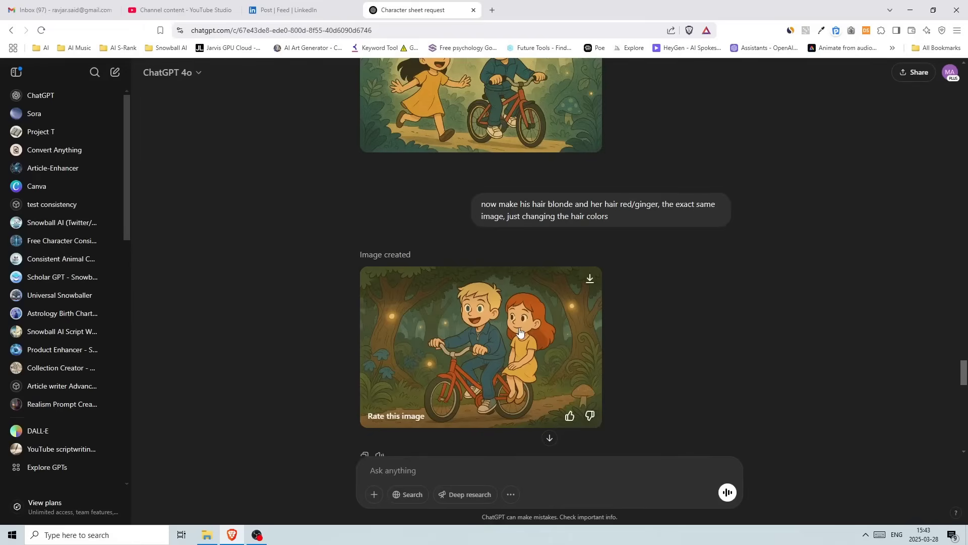
Step: View the blonde-boy sitting image full screen and close it
scroll(683, 309, "up", 1)
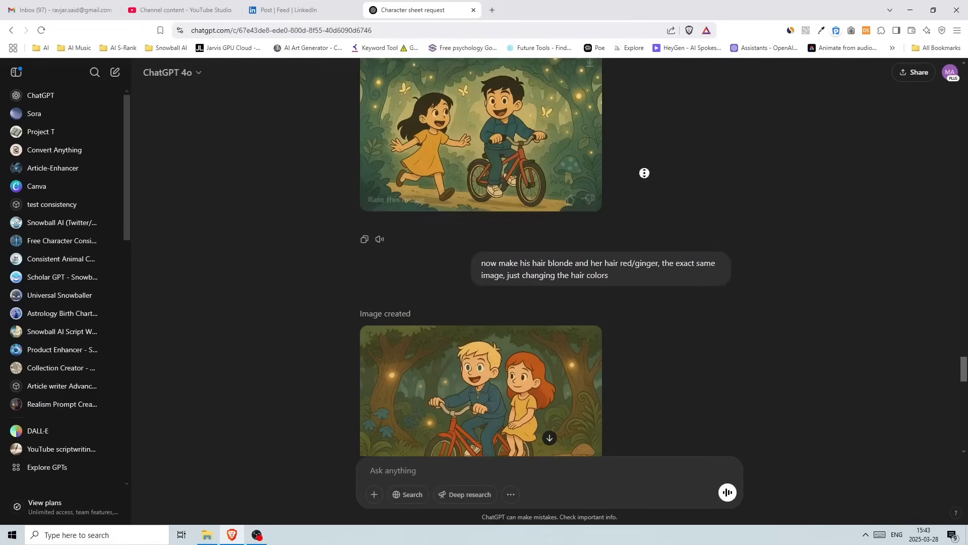
scroll(645, 173, "down", 2)
scroll(656, 303, "down", 4)
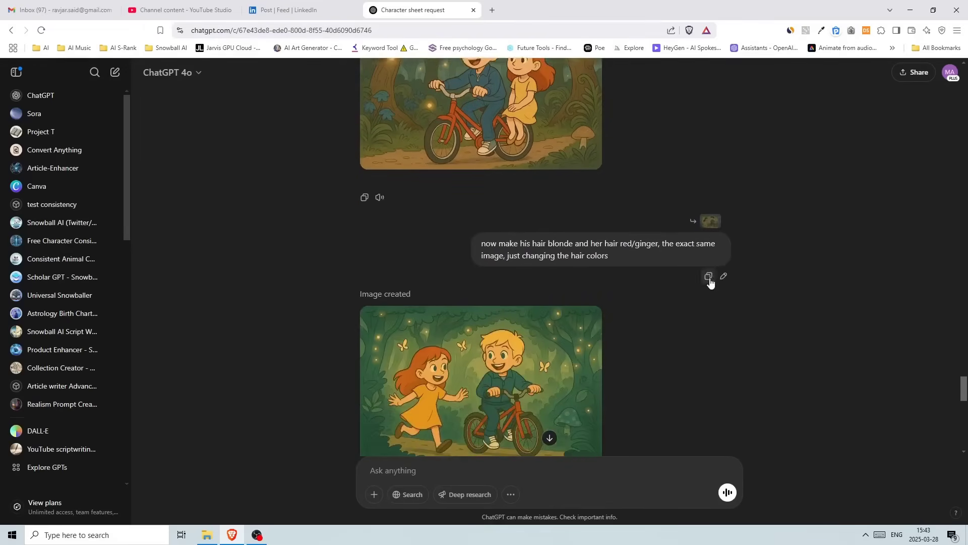
left_click(570, 156)
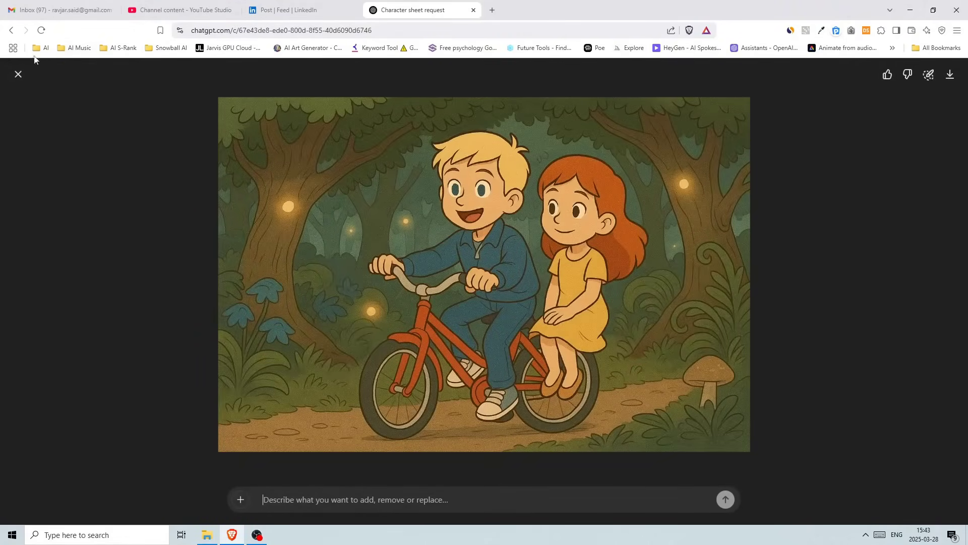
left_click(18, 75)
Step: Scroll down to the Pixar-style 3D image of the red-haired girl and blonde boy
scroll(512, 279, "down", 2)
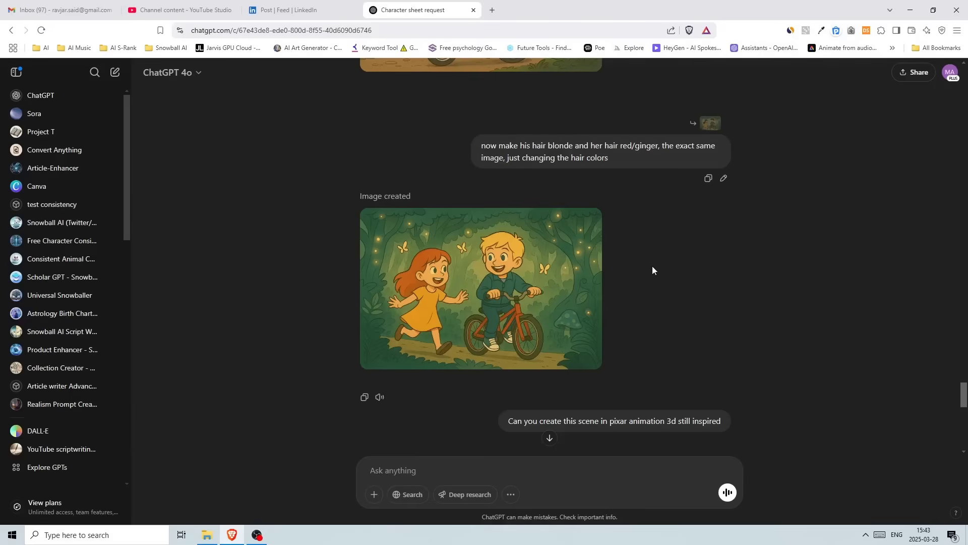
scroll(668, 257, "up", 4)
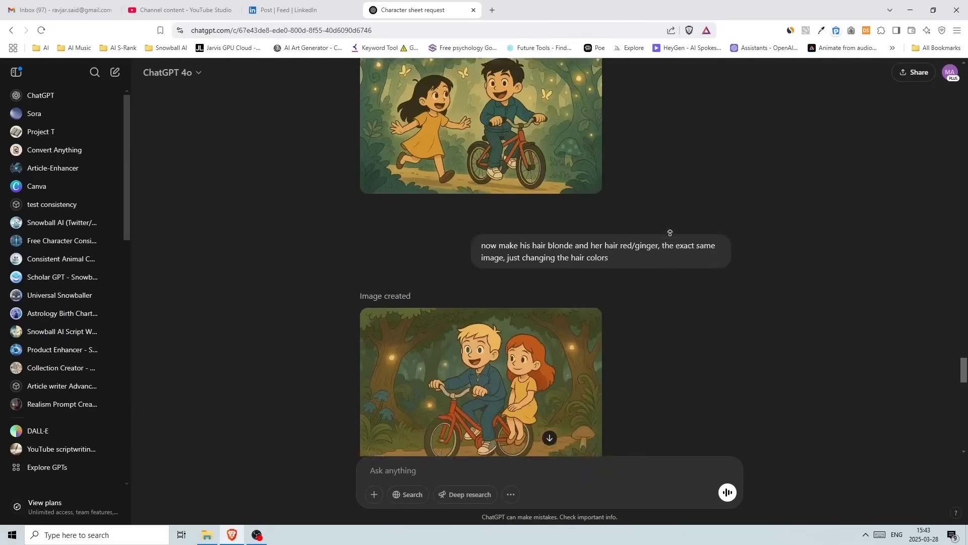
scroll(687, 229, "down", 4)
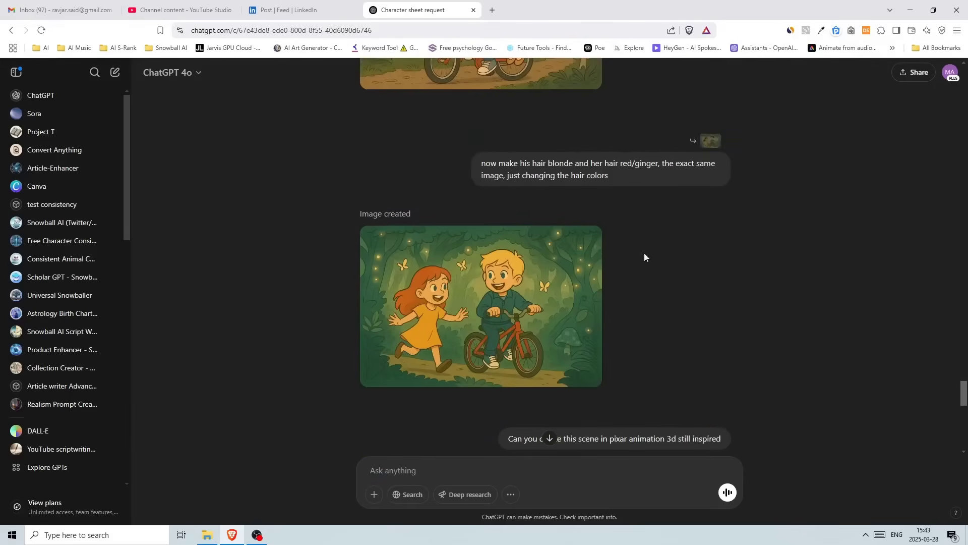
scroll(654, 202, "up", 3)
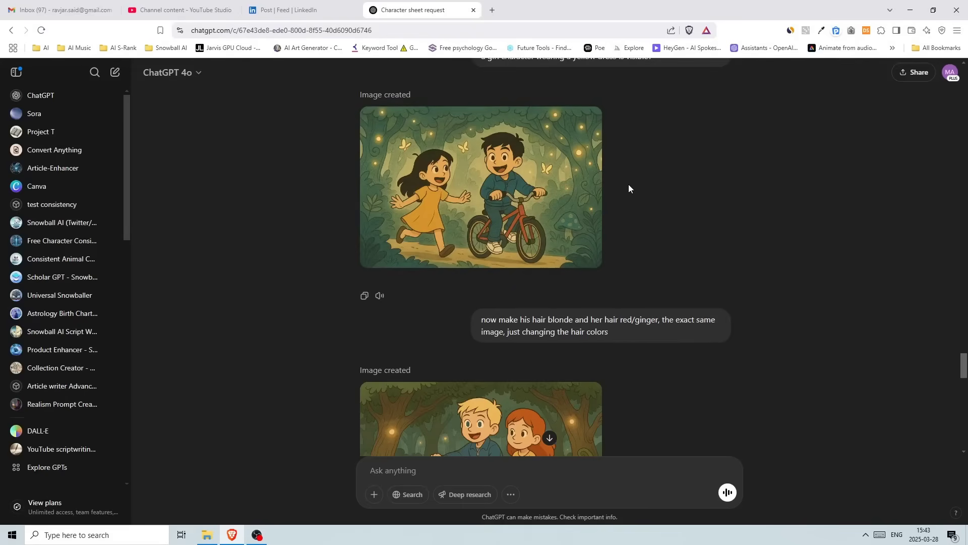
scroll(640, 171, "down", 1)
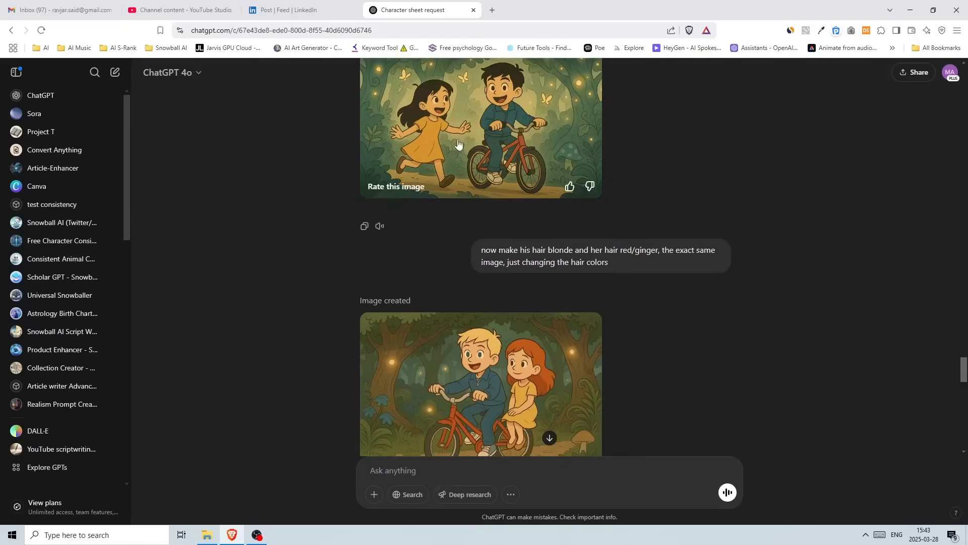
scroll(666, 212, "down", 5)
mouse_move(493, 305)
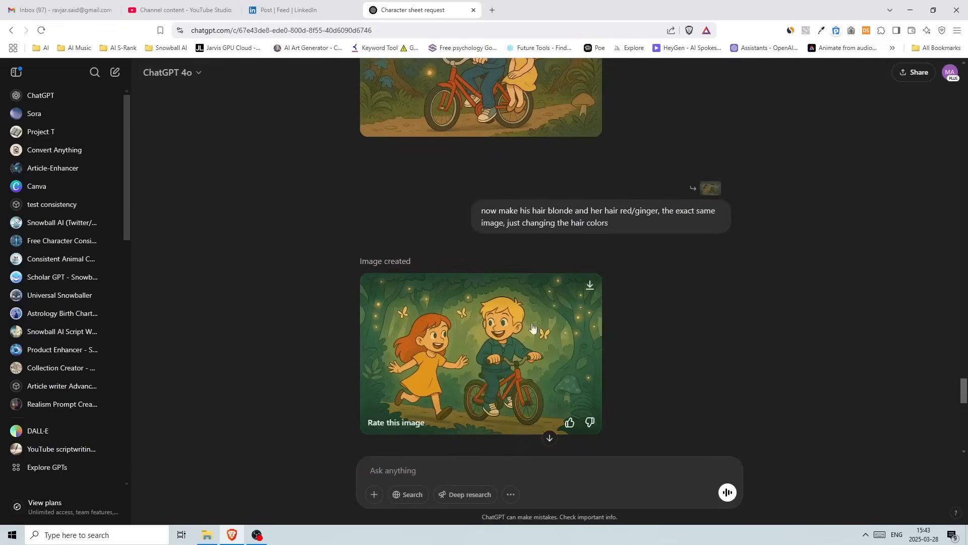
scroll(648, 302, "down", 1)
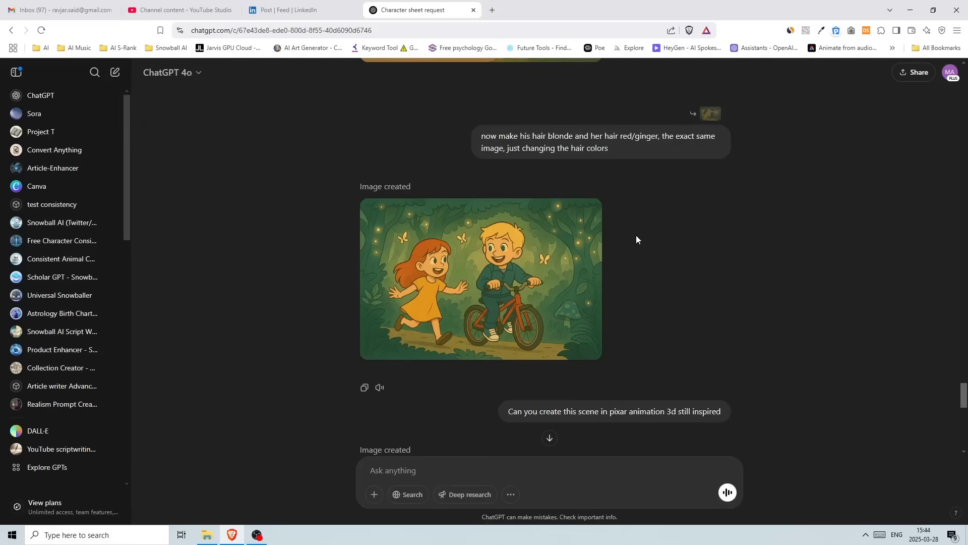
scroll(620, 287, "down", 1)
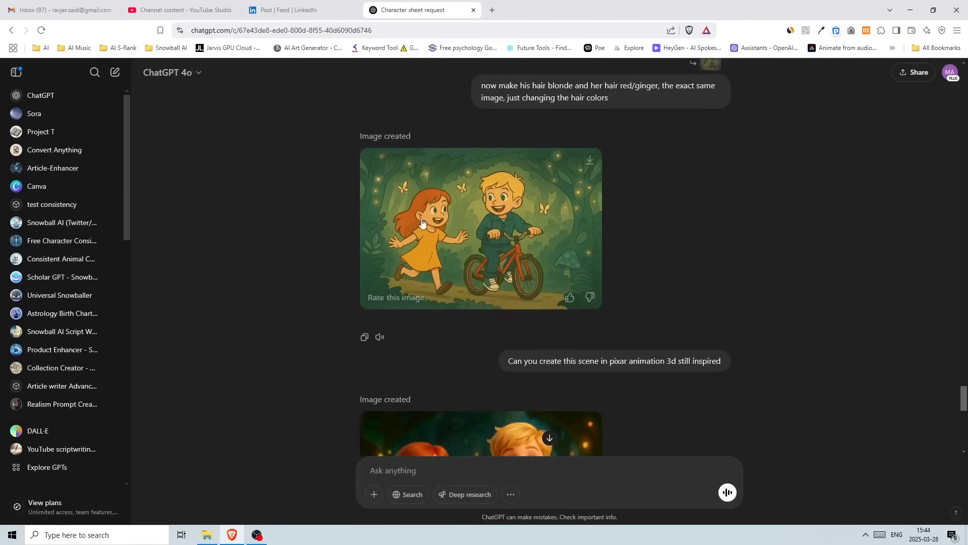
scroll(671, 202, "down", 1)
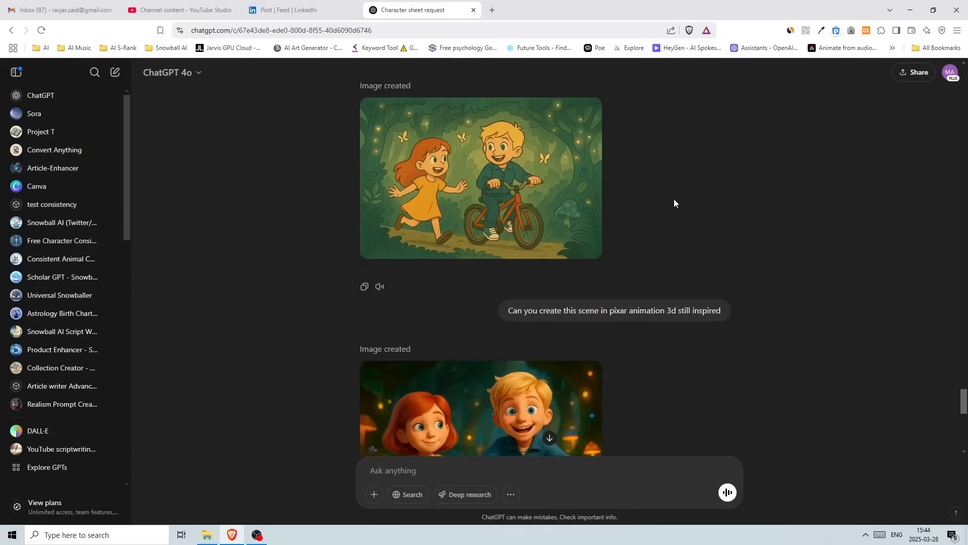
Step: View the earlier cartoon bike image full screen and close it
scroll(664, 192, "down", 1)
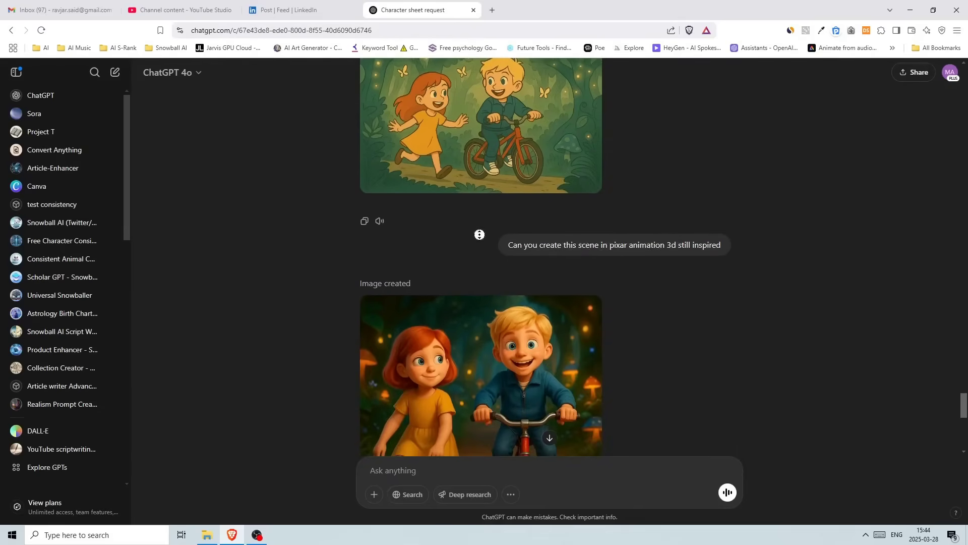
scroll(670, 271, "down", 1)
scroll(668, 282, "down", 1)
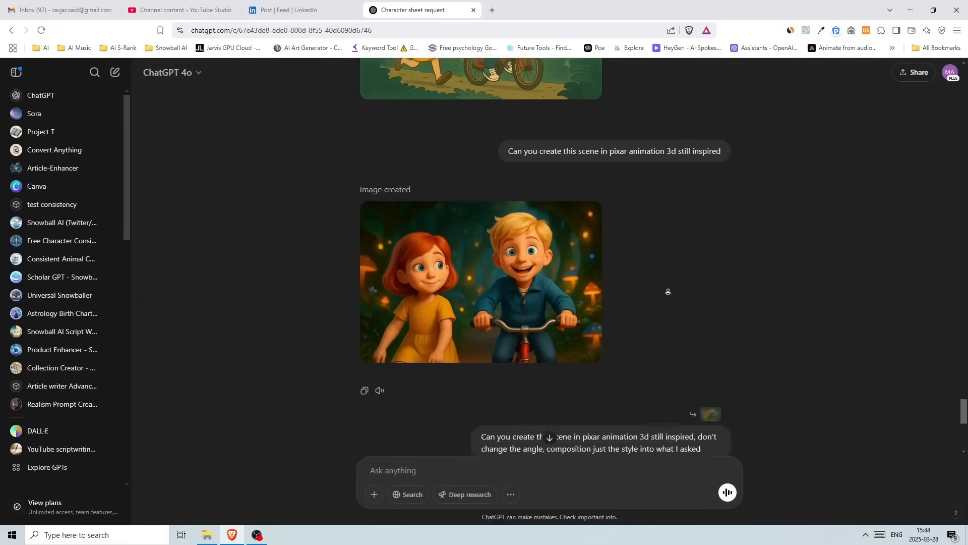
scroll(680, 361, "up", 4)
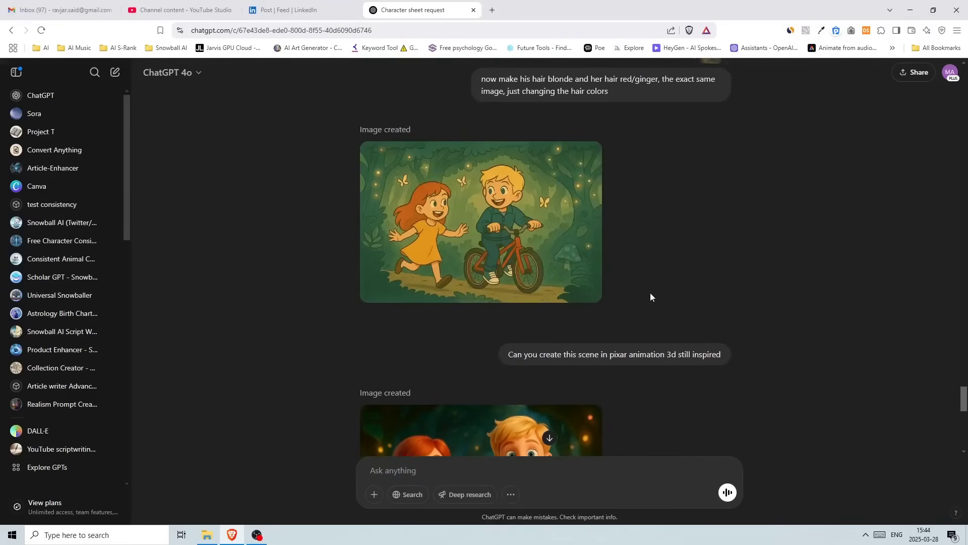
left_click(527, 204)
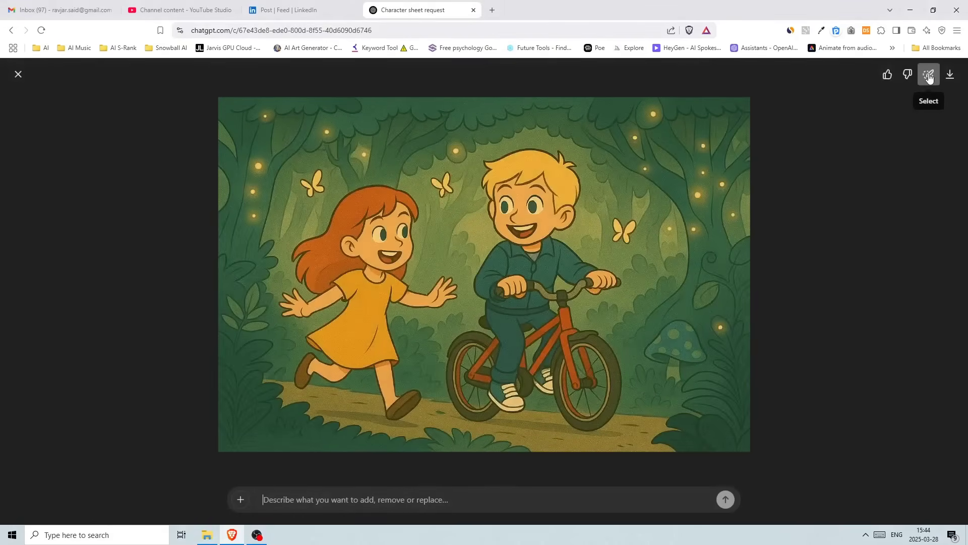
left_click(18, 74)
Step: Scroll down and highlight the cooldown reply paragraphs, then deselect them
scroll(689, 255, "down", 4)
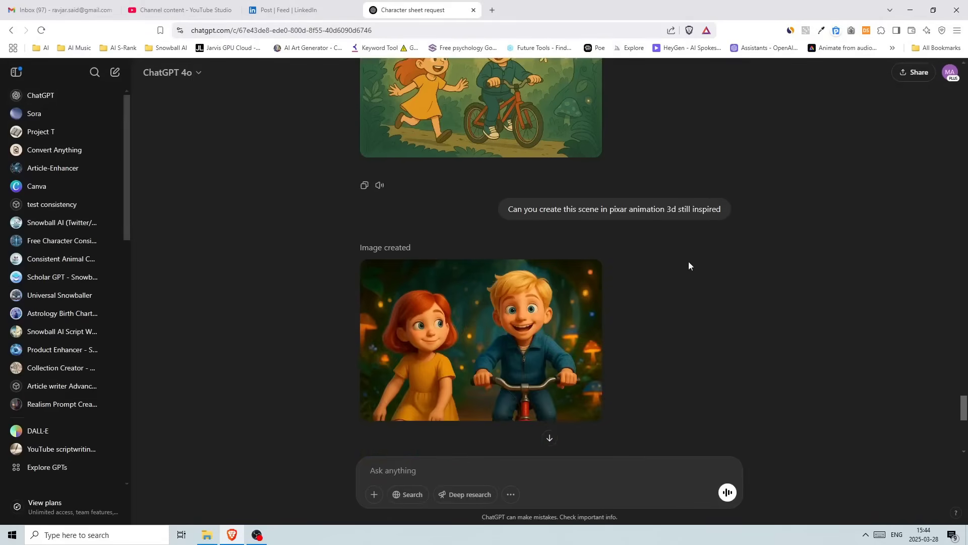
scroll(690, 323, "down", 1)
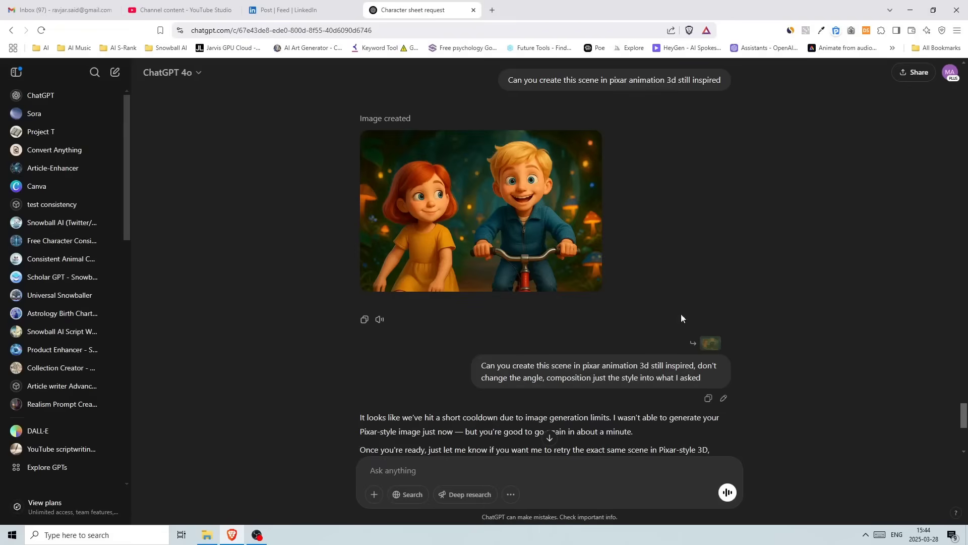
scroll(668, 287, "down", 3)
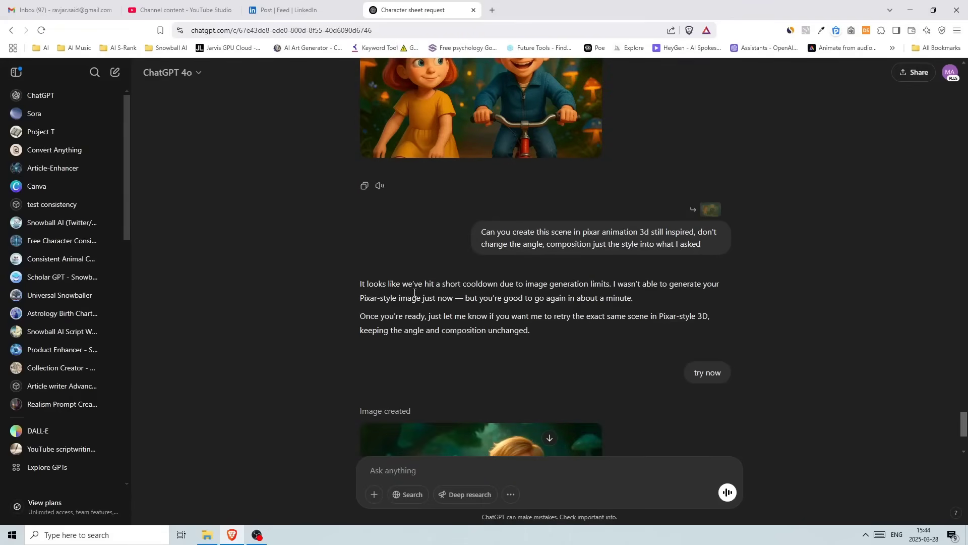
scroll(415, 293, "down", 2)
left_click_drag(558, 255, 361, 199)
left_click(487, 210)
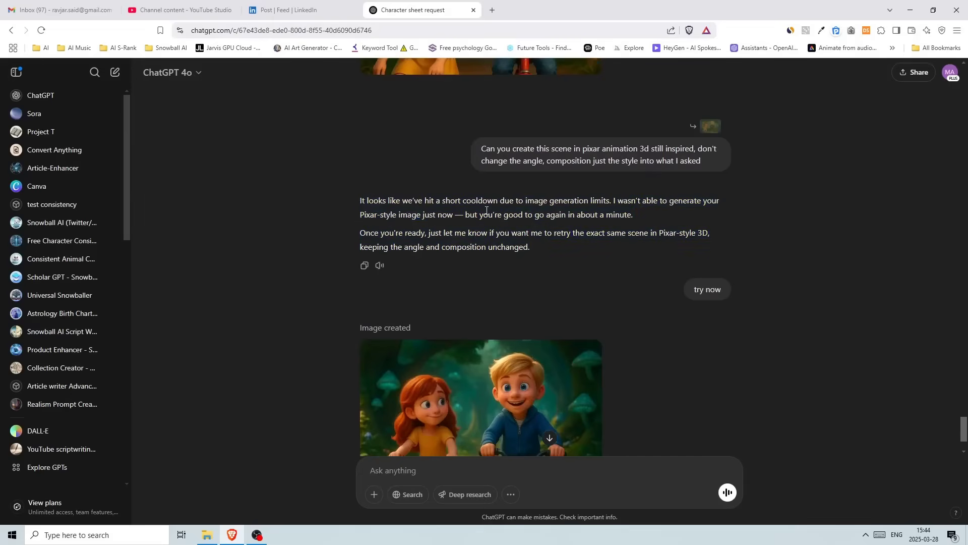
left_click_drag(537, 254, 361, 198)
left_click(479, 198)
Step: Review the Pixar-style image full screen, then start a new browser tab
scroll(575, 240, "down", 2)
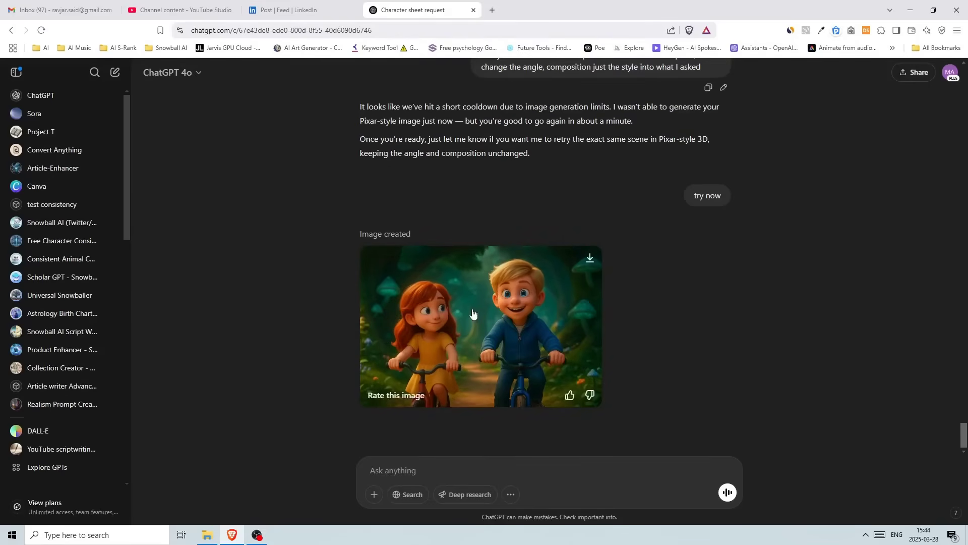
left_click(589, 272)
left_click(18, 74)
left_click(489, 11)
Step: Load Kling AI's image-to-video page in the new tab from the address suggestion
type("k")
key("Down")
key("Return")
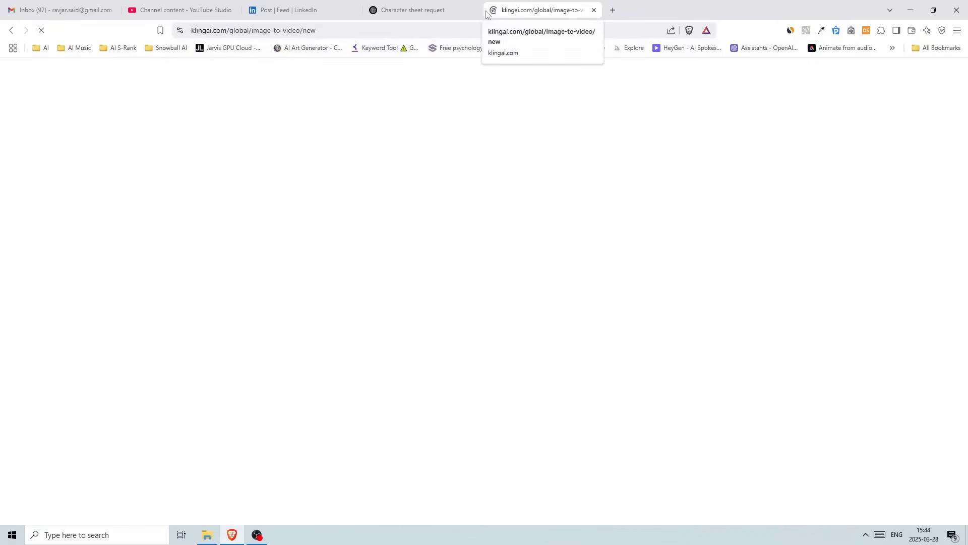
left_click(448, 10)
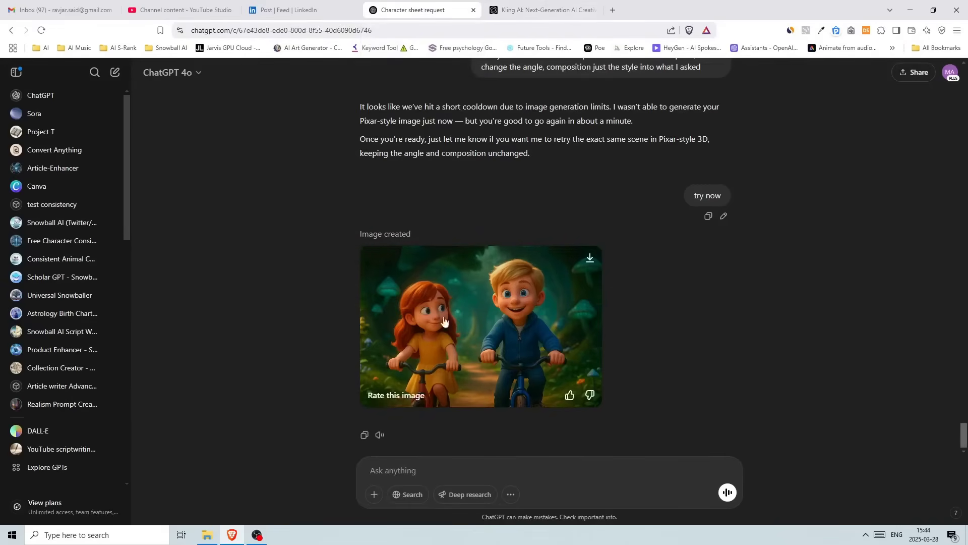
left_click(533, 10)
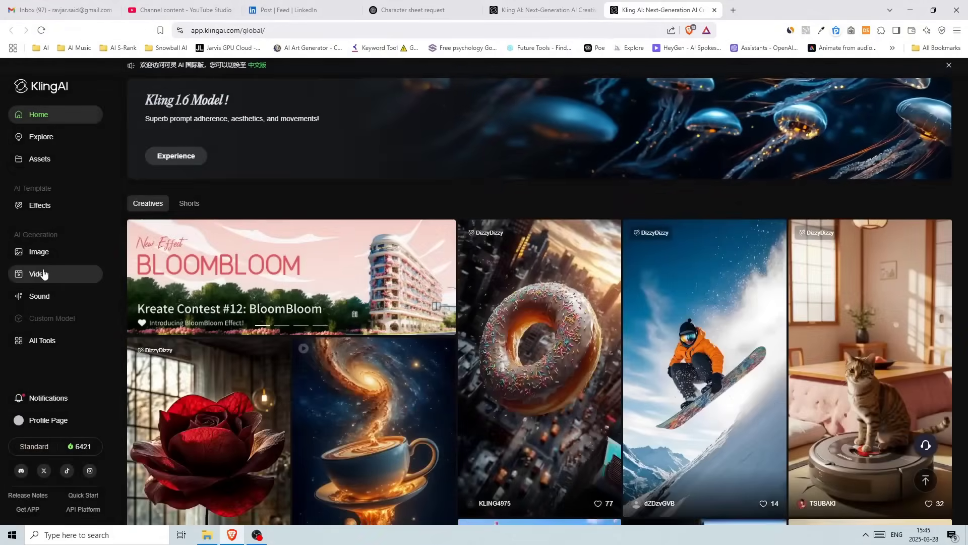
Step: Open the Video workspace and play the earlier Pixar-style bike video from history
left_click(38, 275)
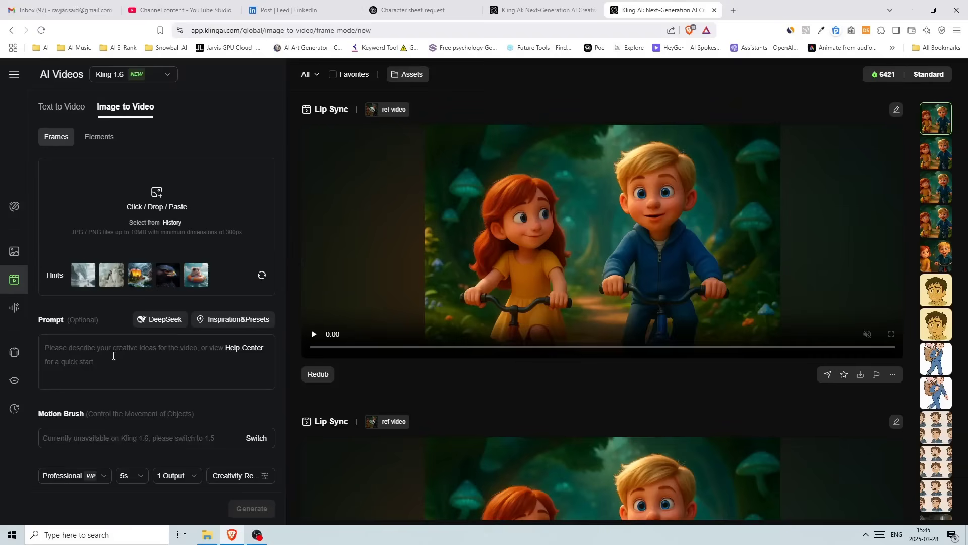
left_click(930, 251)
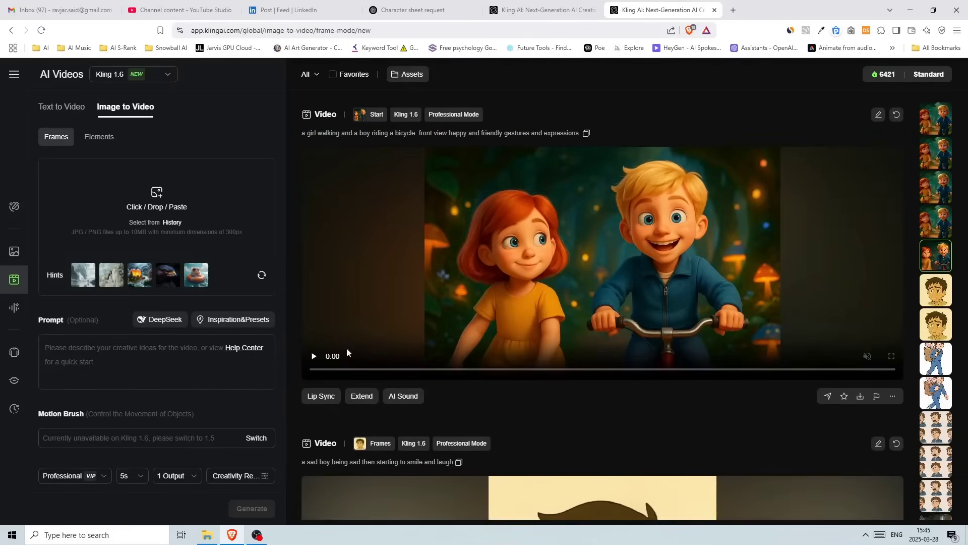
left_click(315, 353)
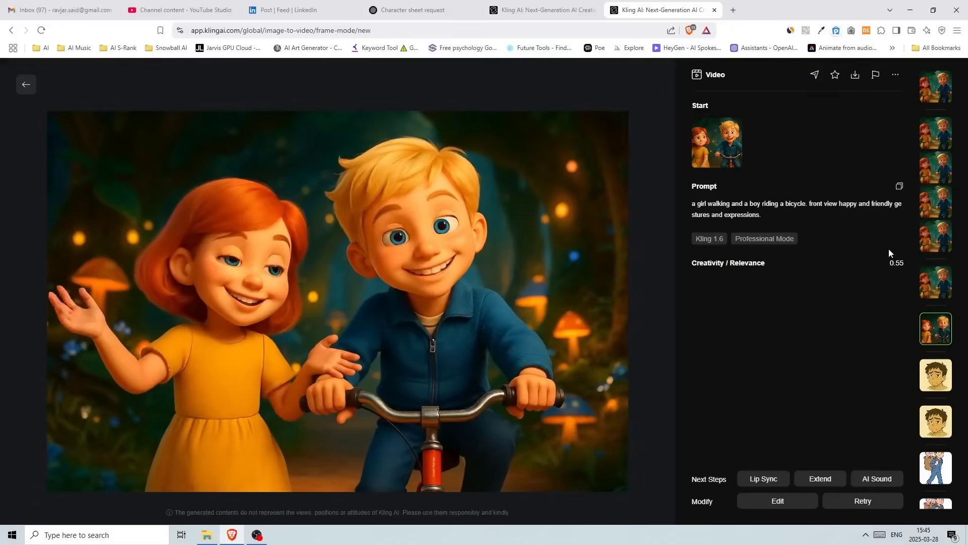
Step: Step through the bike video, its AI Sound versions, and finally the Melody lip-sync take
left_click(934, 281)
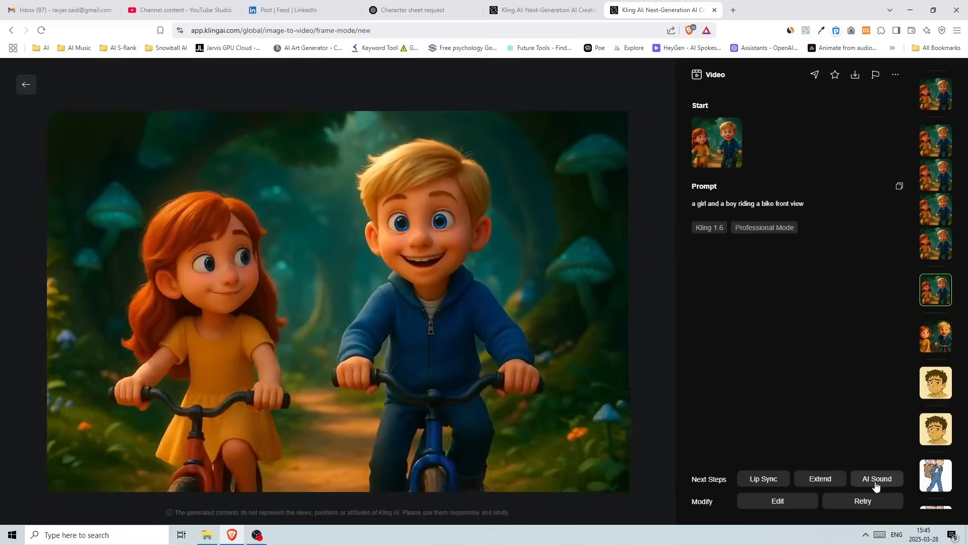
left_click(876, 482)
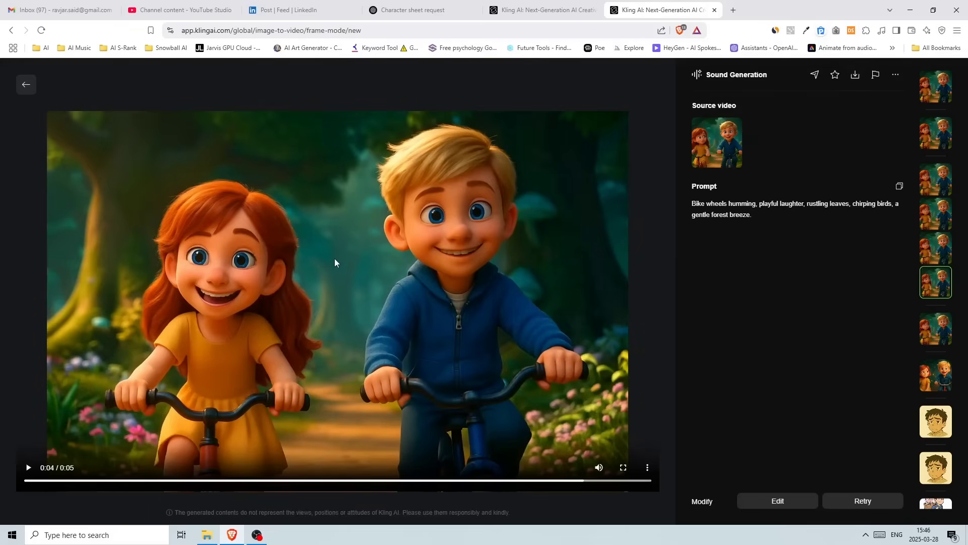
left_click(937, 179)
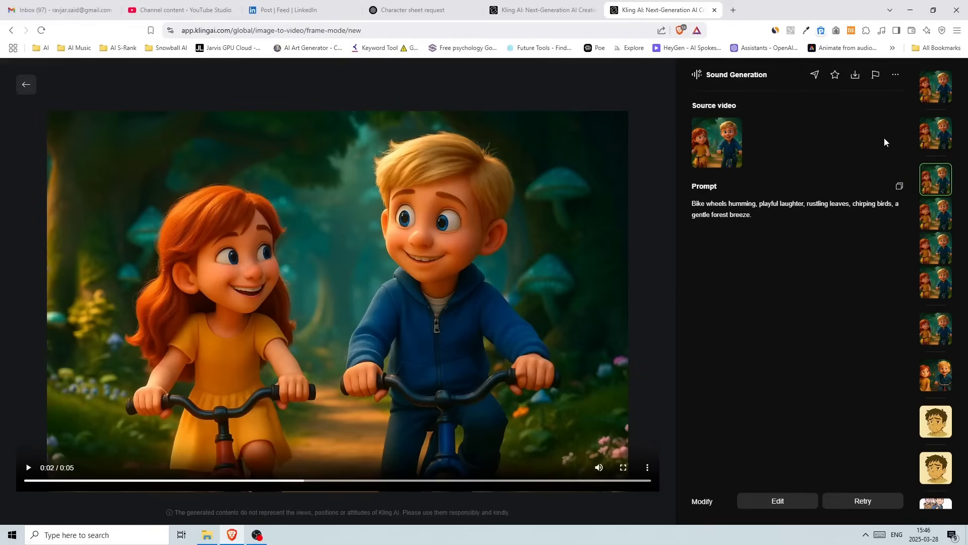
left_click(937, 136)
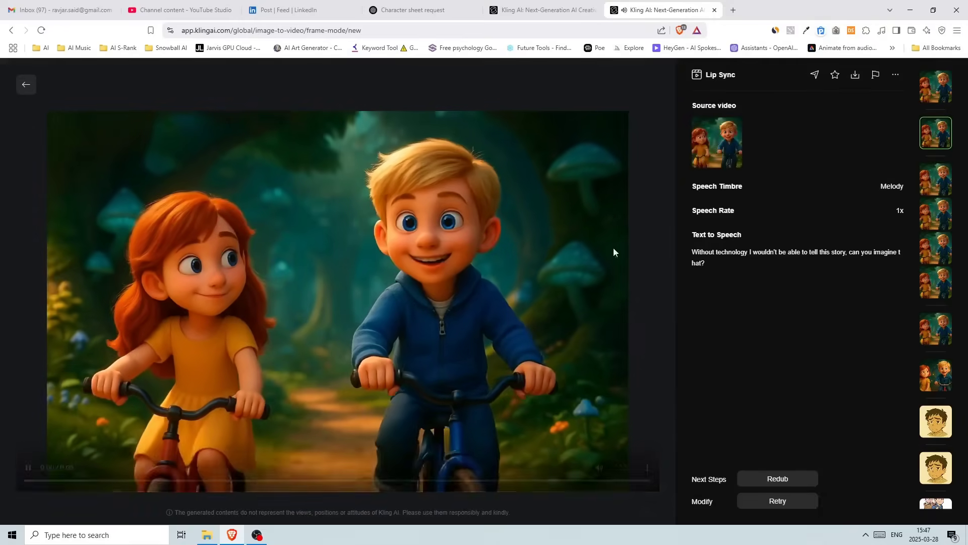
Step: Replay the Melody lip-sync take from the start, then open the Lyric voice take
left_click(445, 277)
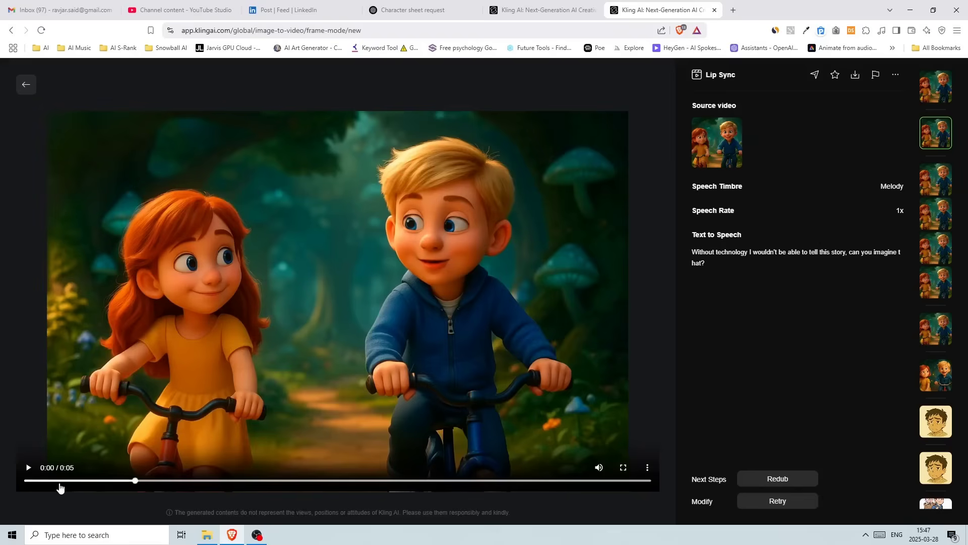
left_click_drag(61, 483, 16, 487)
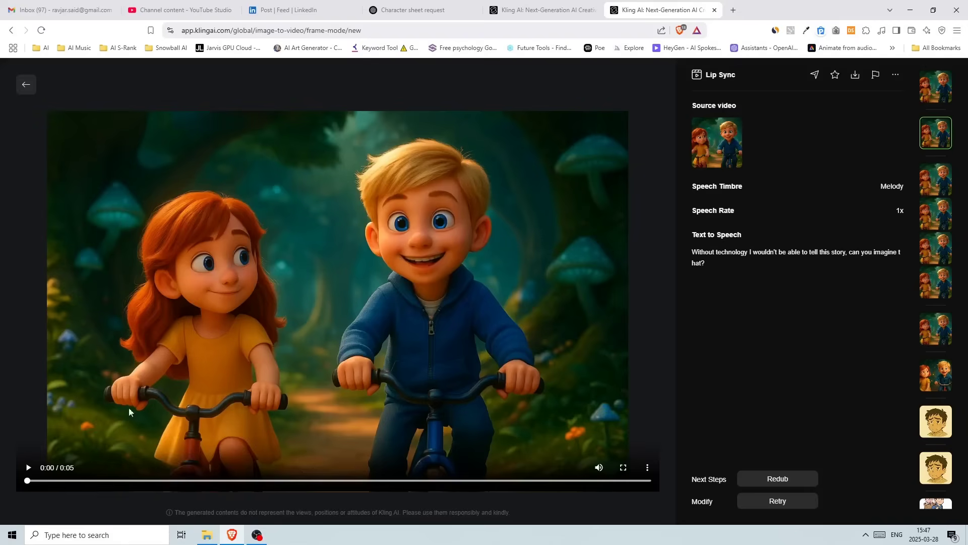
left_click(124, 311)
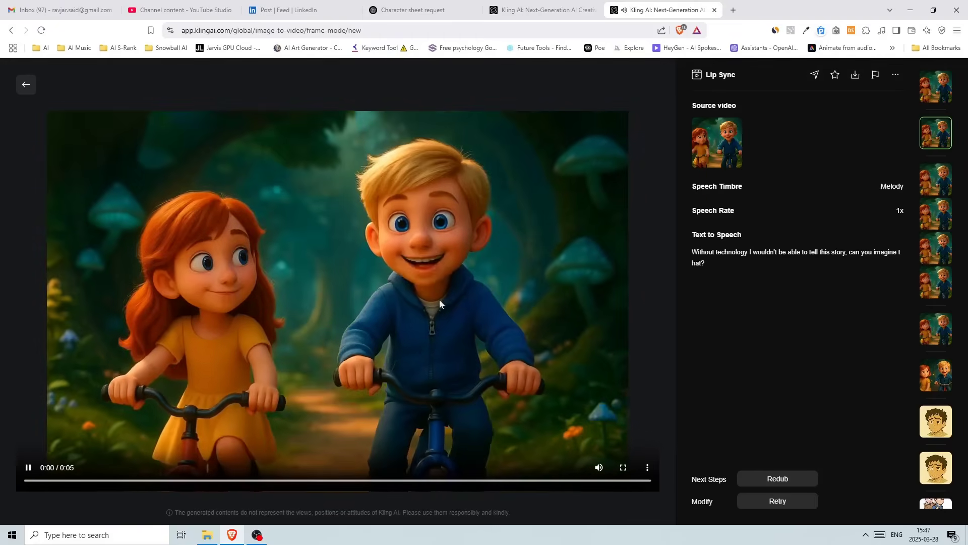
left_click(394, 311)
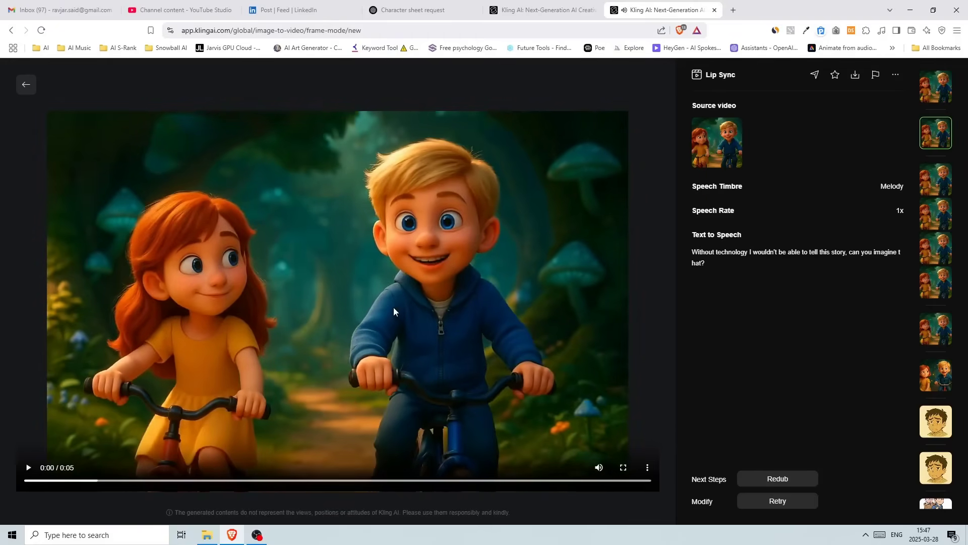
left_click(934, 96)
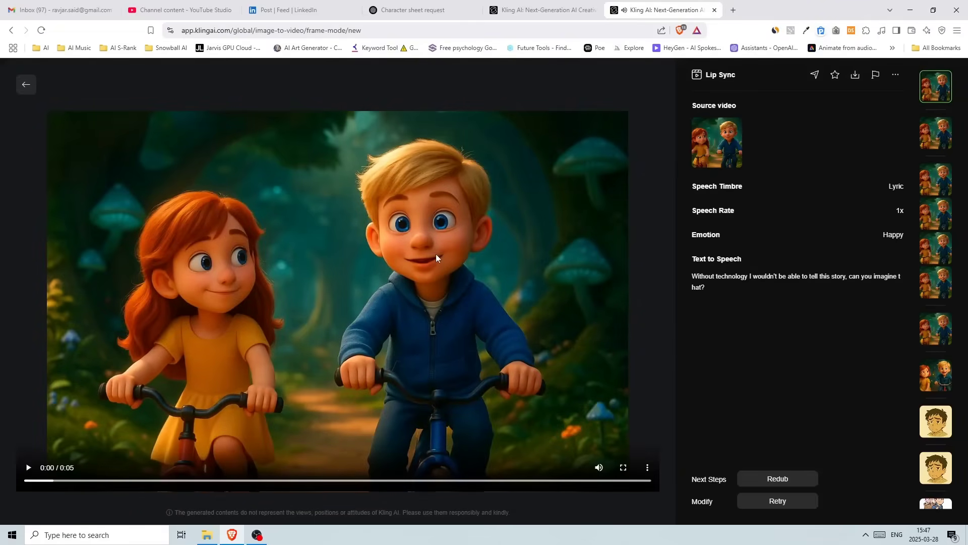
Step: Return to Kling's generated video list, then scroll through the ChatGPT chat
left_click(26, 84)
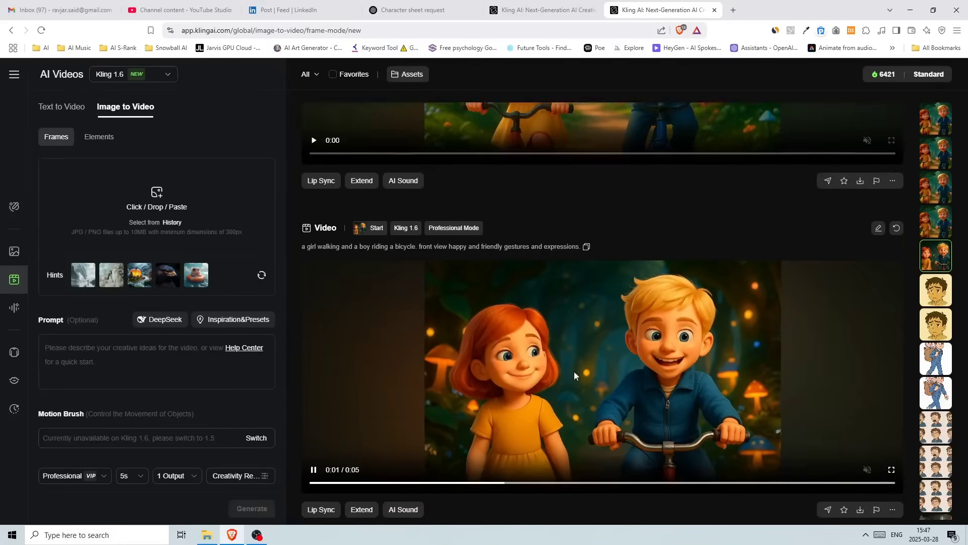
left_click(389, 10)
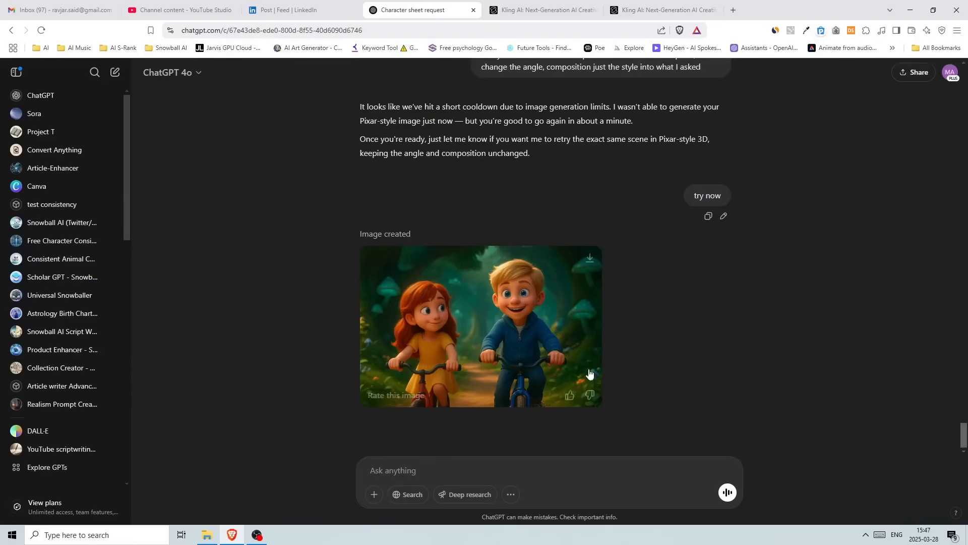
scroll(558, 195, "up", 2)
scroll(505, 172, "down", 2)
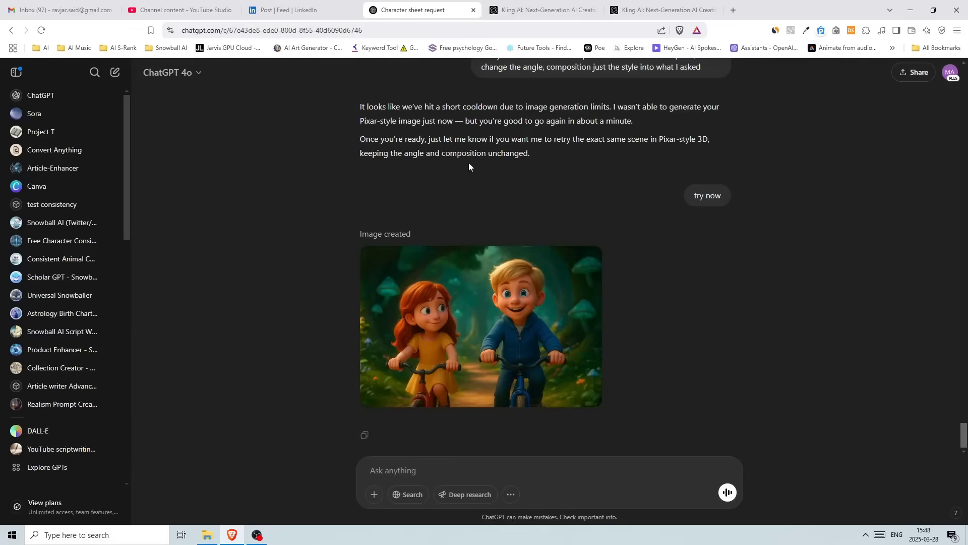
scroll(627, 254, "up", 10)
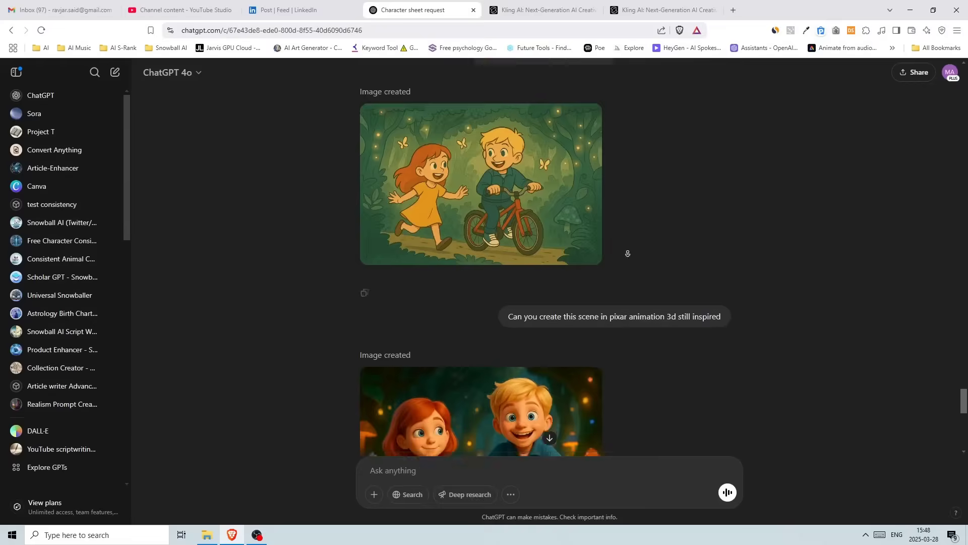
scroll(627, 253, "down", 10)
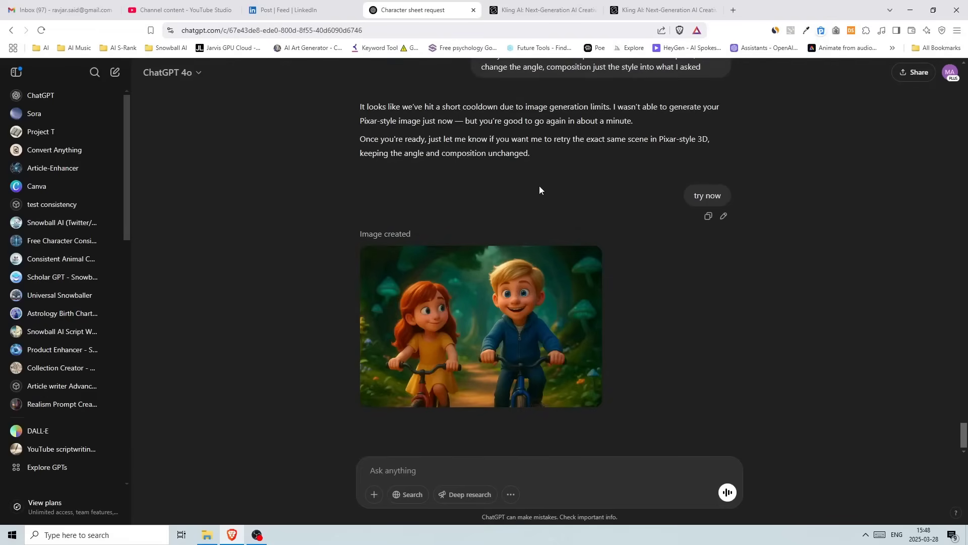
Step: Cycle through the Kling AI, ChatGPT and LinkedIn tabs, ending on the Character sheet chat
left_click(665, 9)
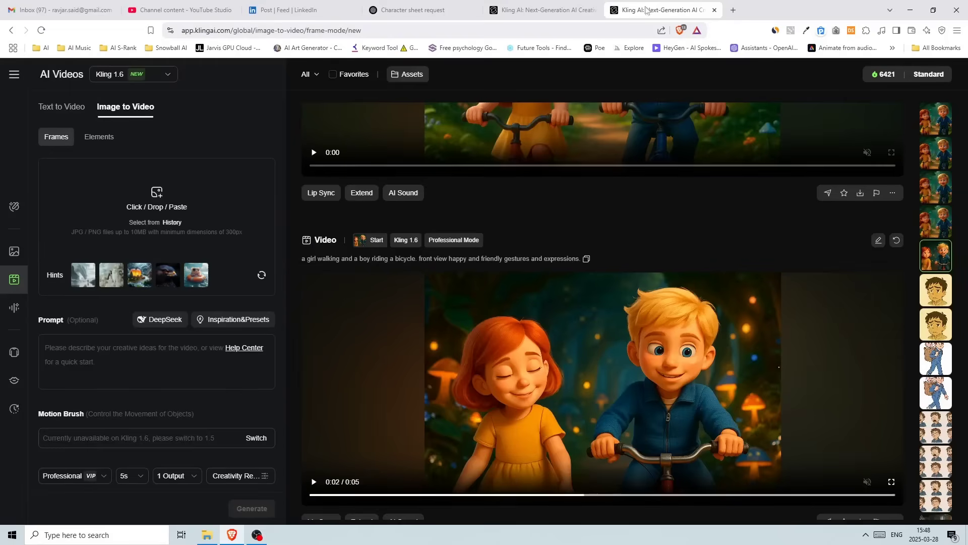
left_click(443, 3)
left_click(664, 4)
scroll(607, 234, "up", 10)
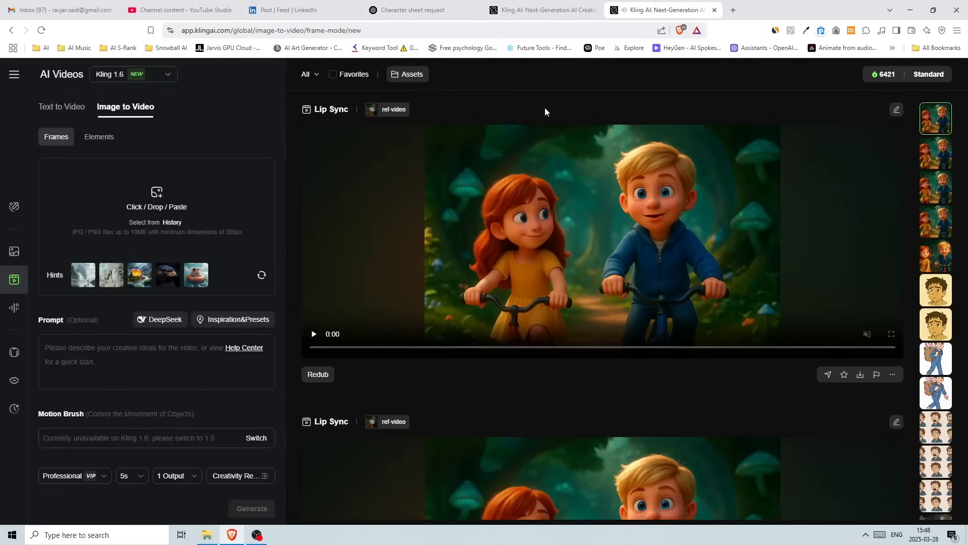
key("ctrl+shift+Tab")
key("ctrl+shift+Tab")
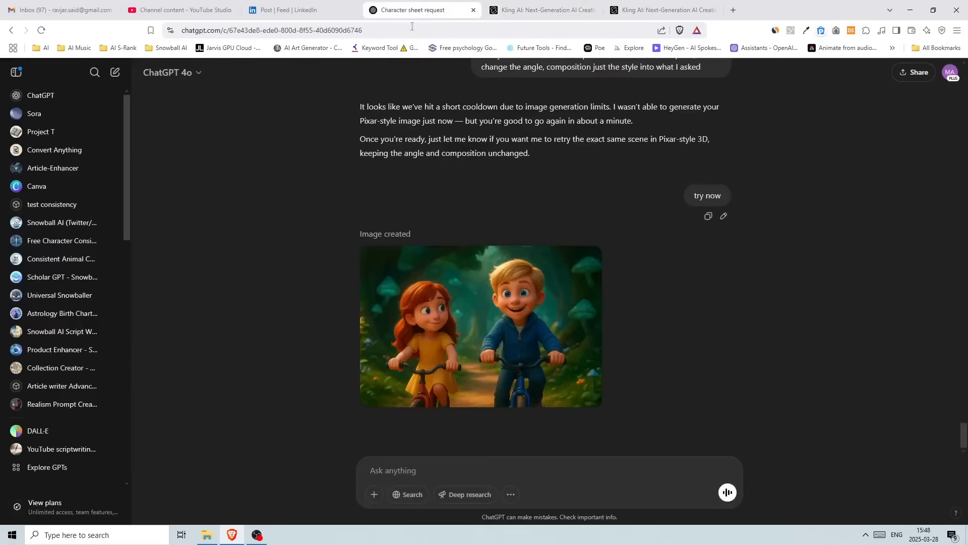
left_click(312, 4)
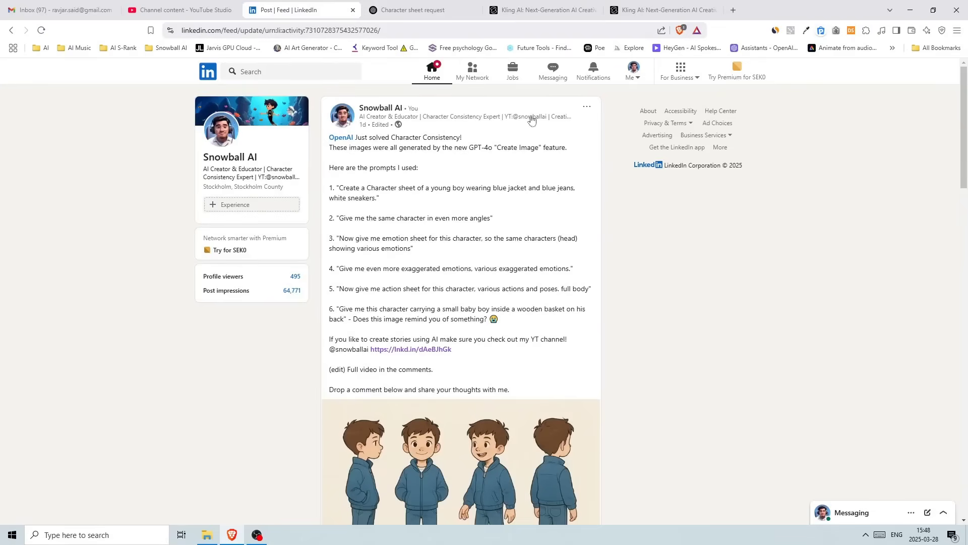
scroll(507, 244, "down", 2)
scroll(504, 228, "down", 4)
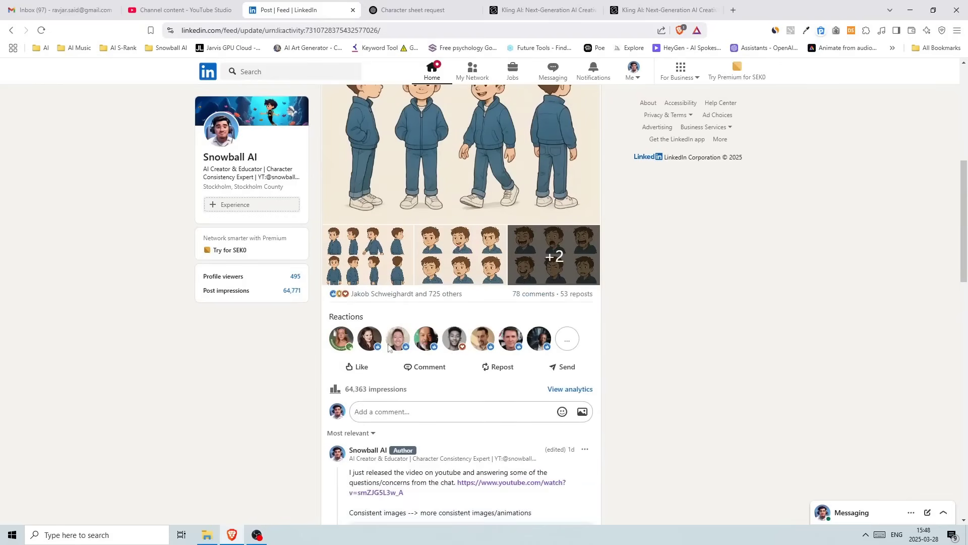
scroll(659, 304, "up", 6)
left_click(425, 6)
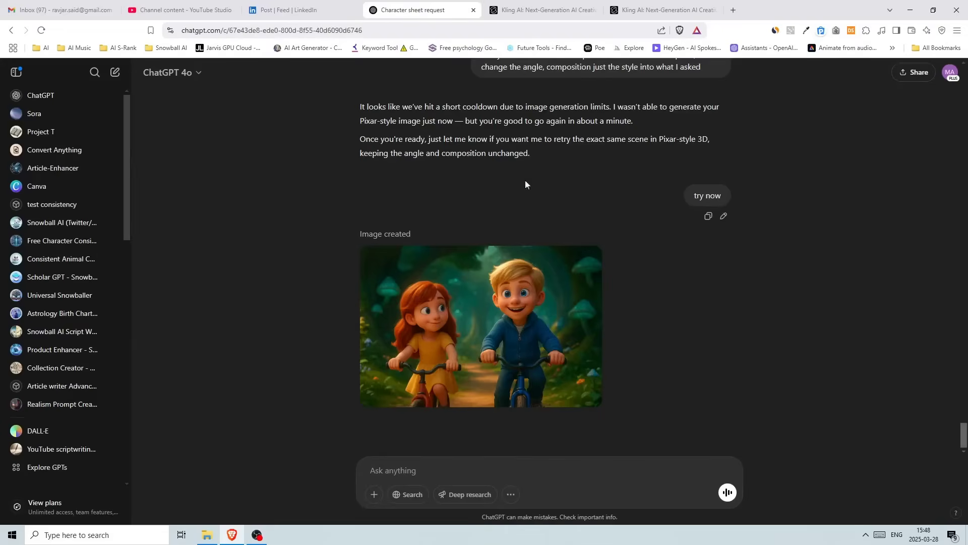